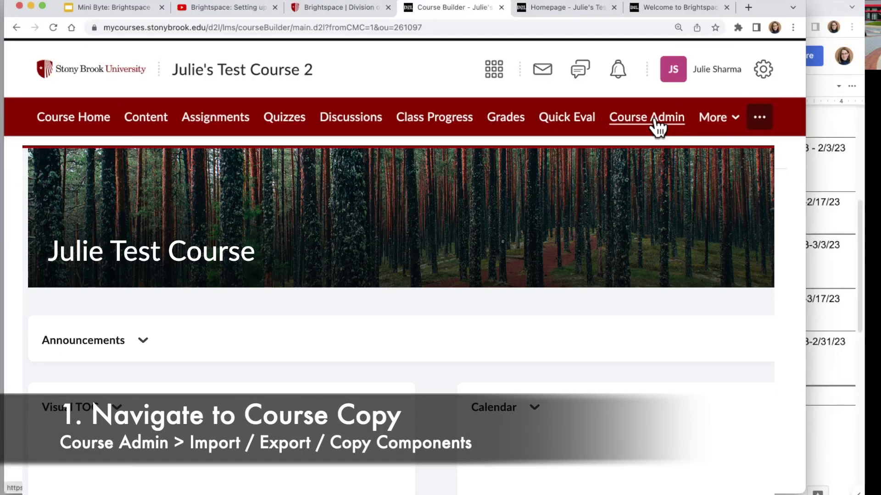
Step: Open the Import / Export / Copy Components page from the course's administration tools
click(654, 125)
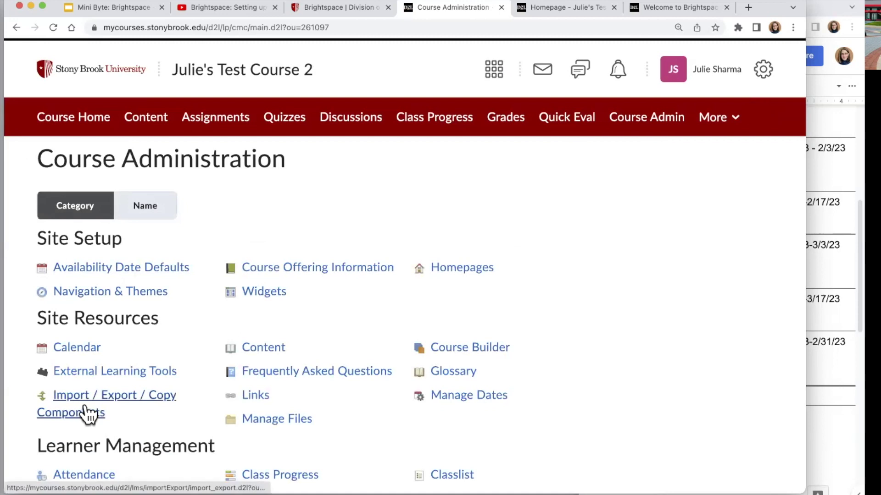
scroll(89, 410, down, 1)
click(93, 395)
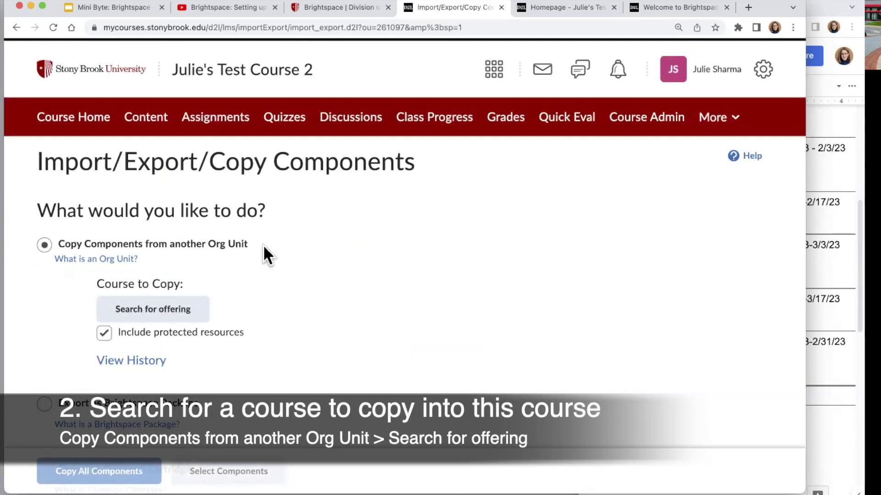
drag(263, 244, 59, 244)
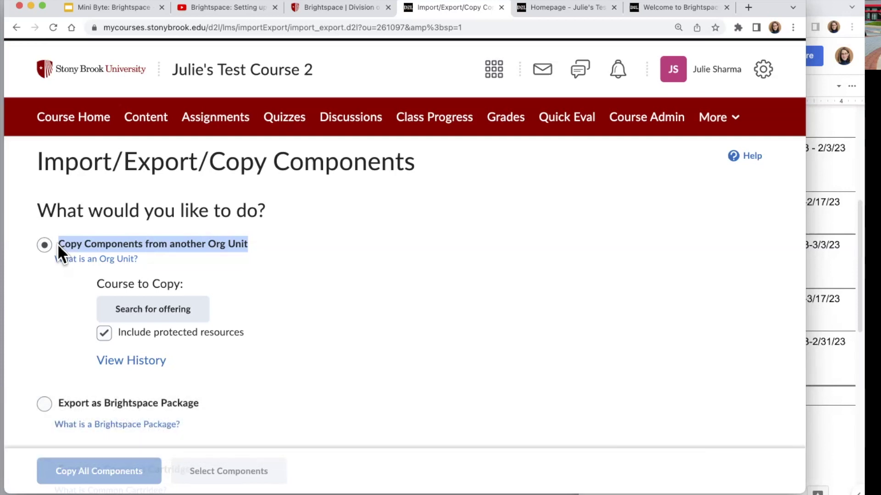
Step: Search the course offerings for STB and add the Fall 2021 Bb course copy of ATS-101 as the course to copy
click(168, 314)
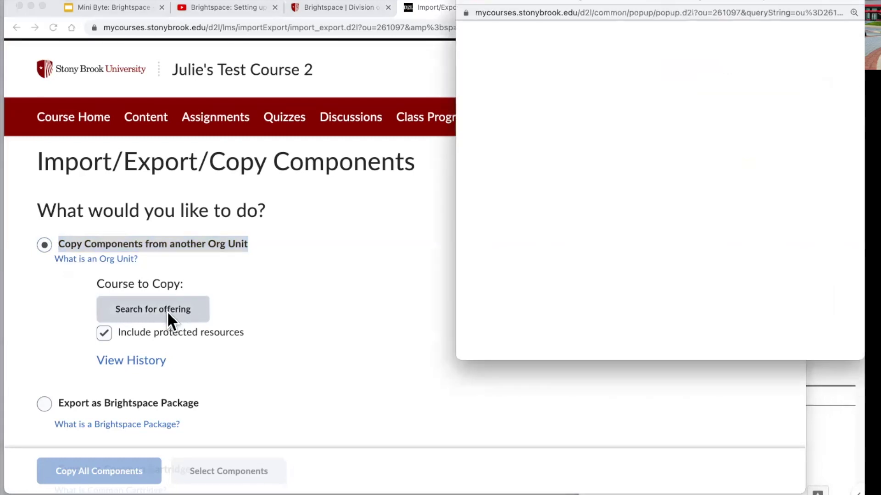
click(556, 53)
text(STB)
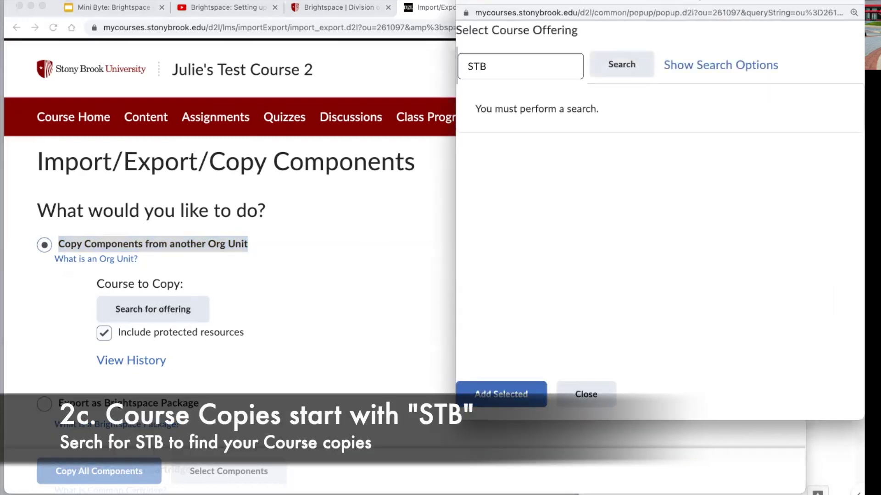
click(620, 66)
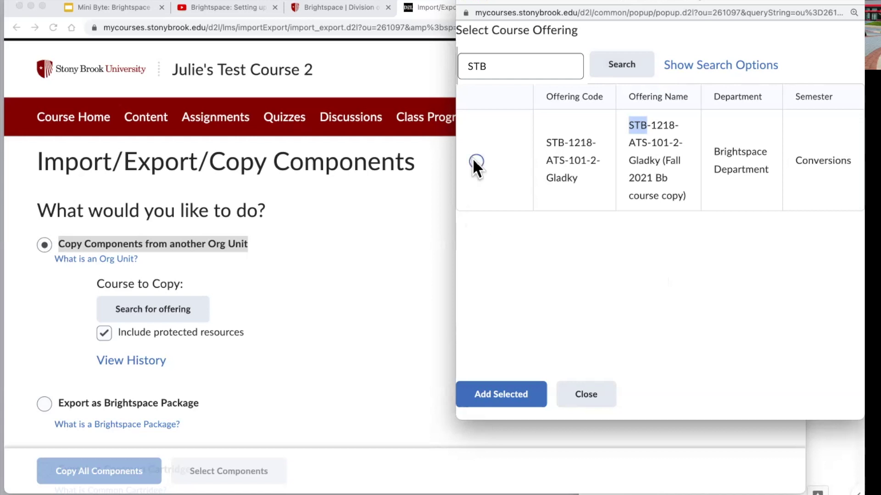
click(475, 162)
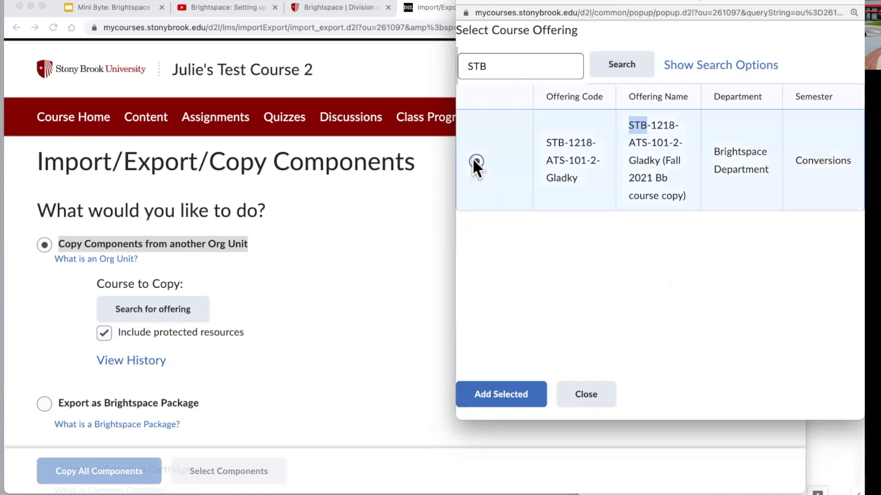
click(508, 397)
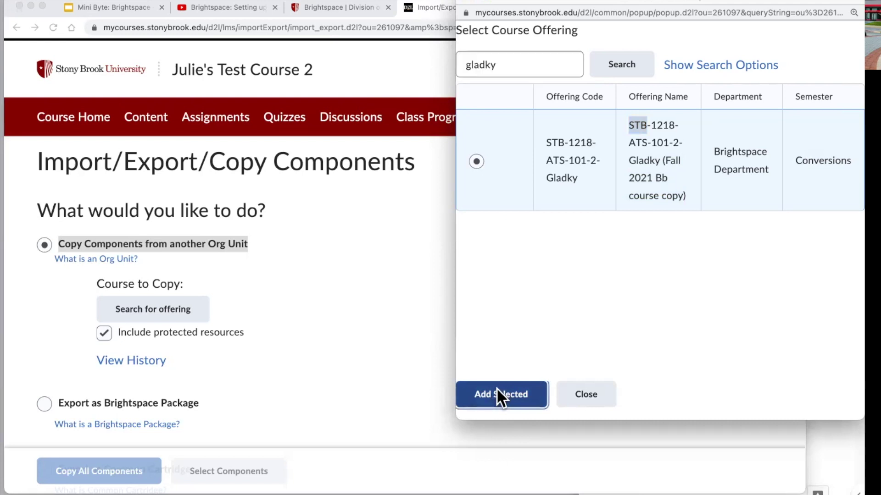
click(500, 395)
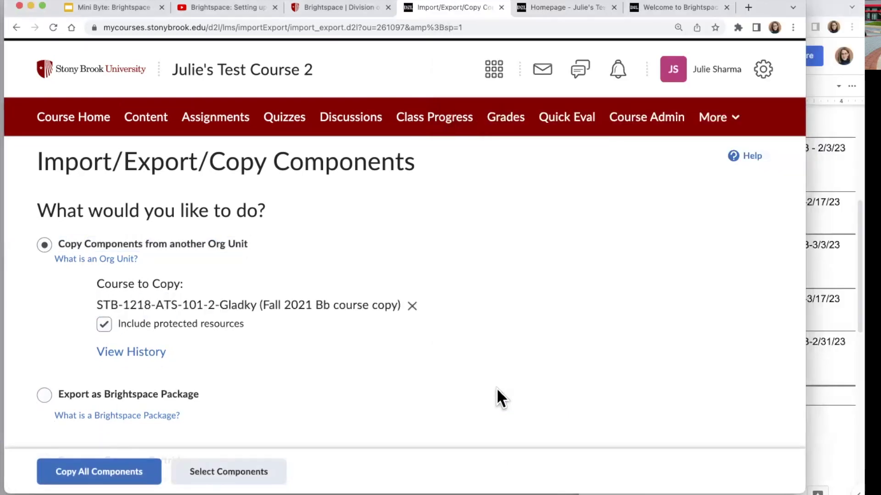
Step: Start a copy of selected components and include Content with the option to select individual items to copy
scroll(498, 390, down, 5)
scroll(499, 397, down, 2)
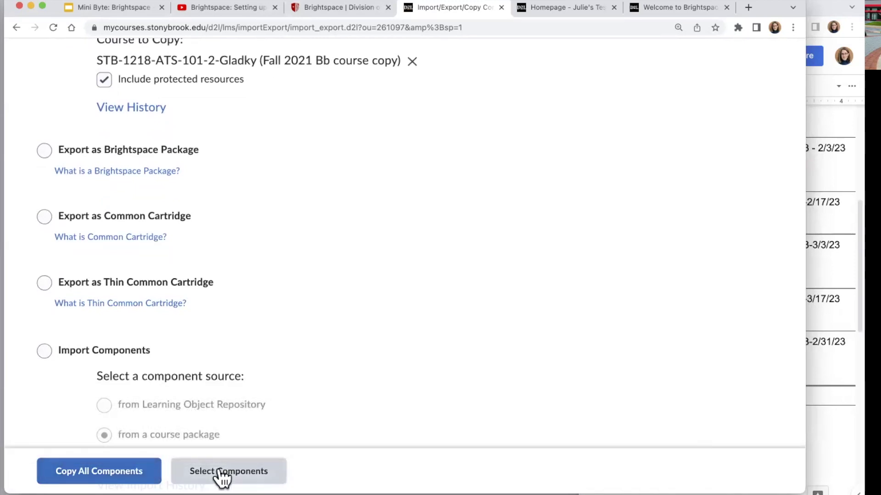
click(245, 471)
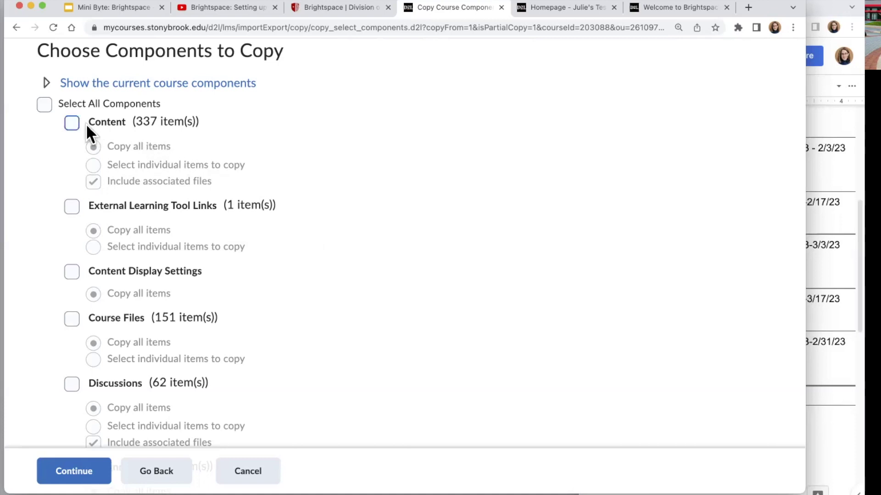
click(72, 122)
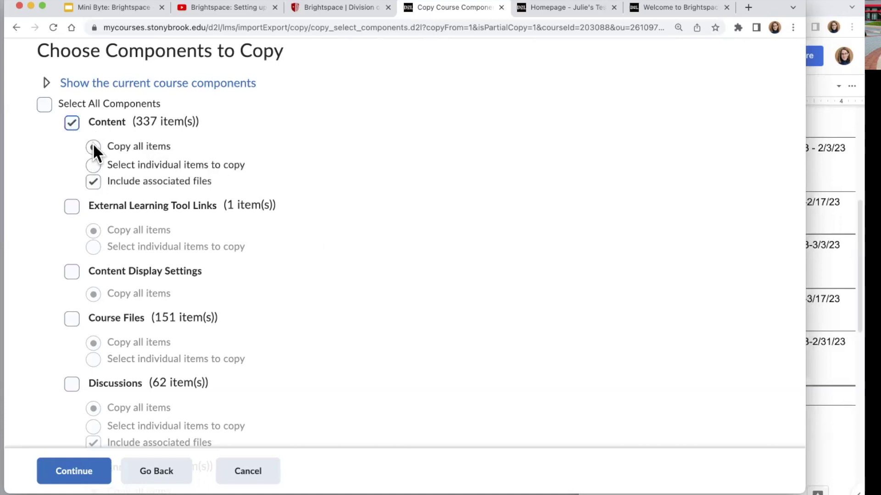
click(93, 165)
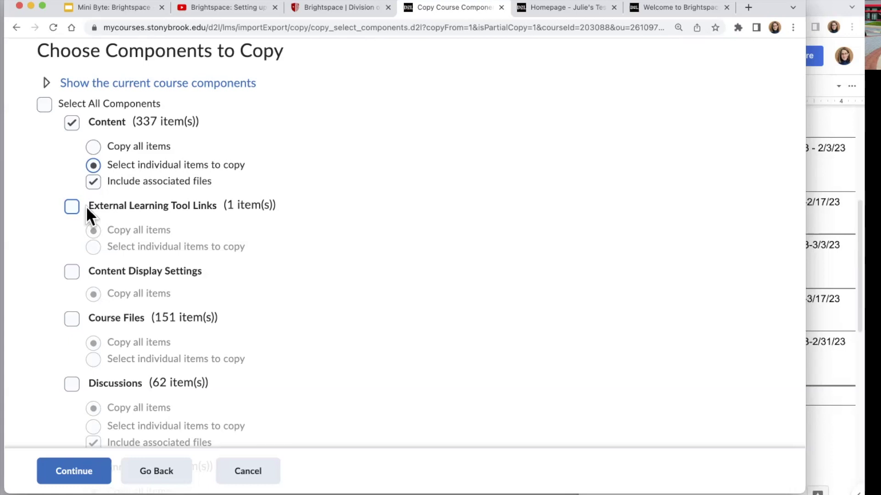
Step: Include all items of Course Files, Discussions and Assignments in the components to copy
scroll(175, 275, down, 3)
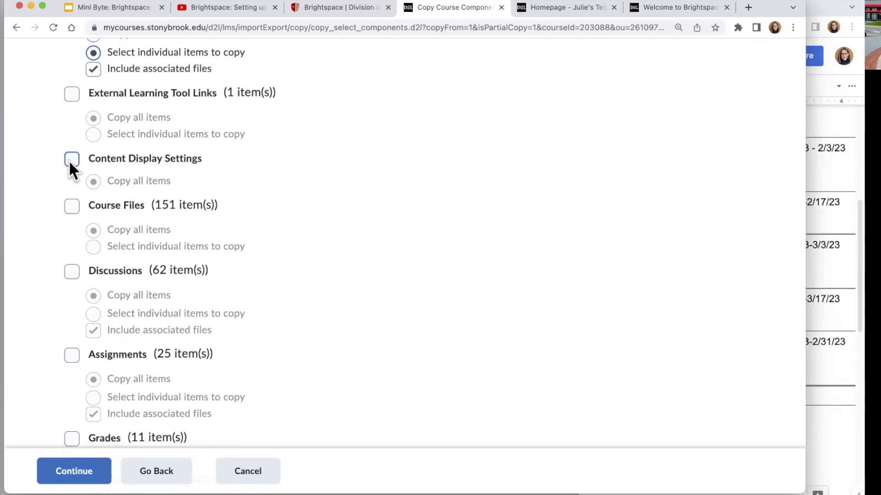
click(73, 204)
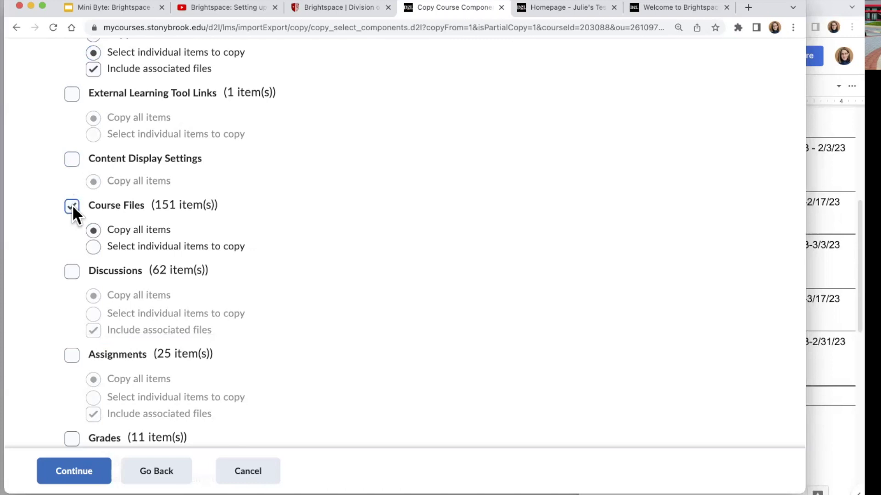
scroll(73, 205, down, 2)
click(72, 206)
scroll(73, 205, down, 1)
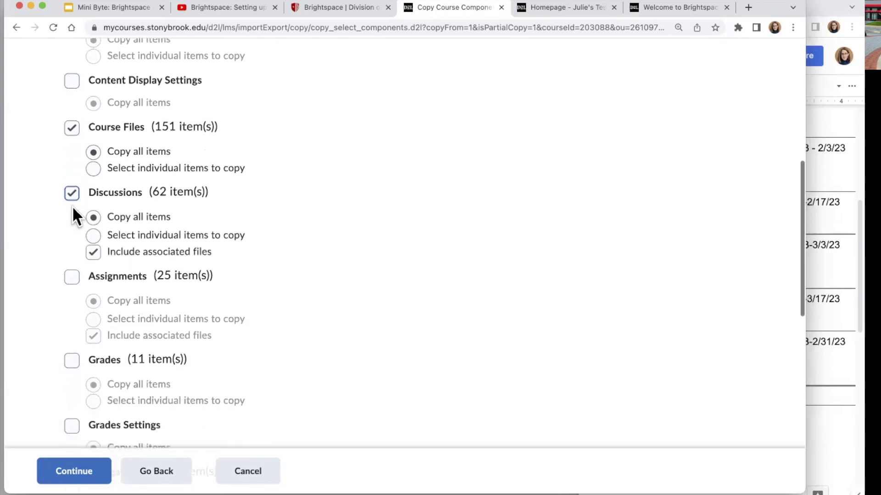
scroll(73, 206, down, 2)
click(73, 207)
scroll(72, 207, down, 3)
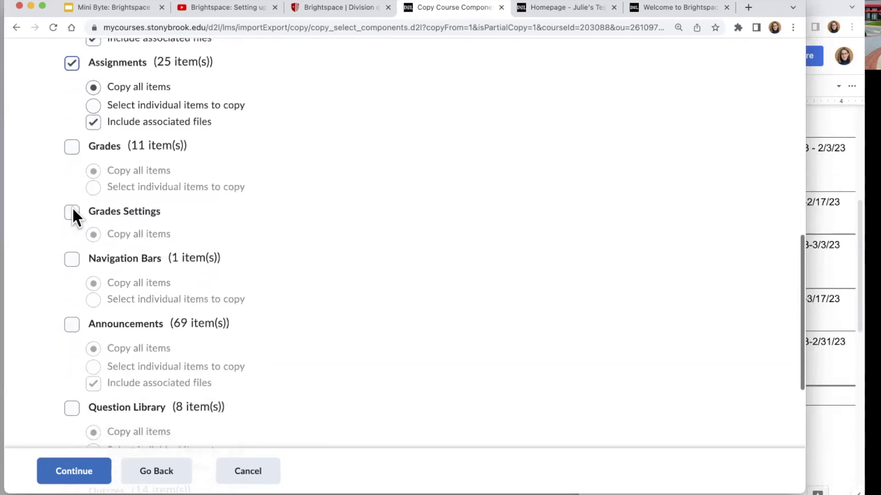
Step: Include Grades and Grades Settings in the components to copy, leaving Navigation Bars out
scroll(73, 207, down, 1)
click(73, 135)
click(69, 202)
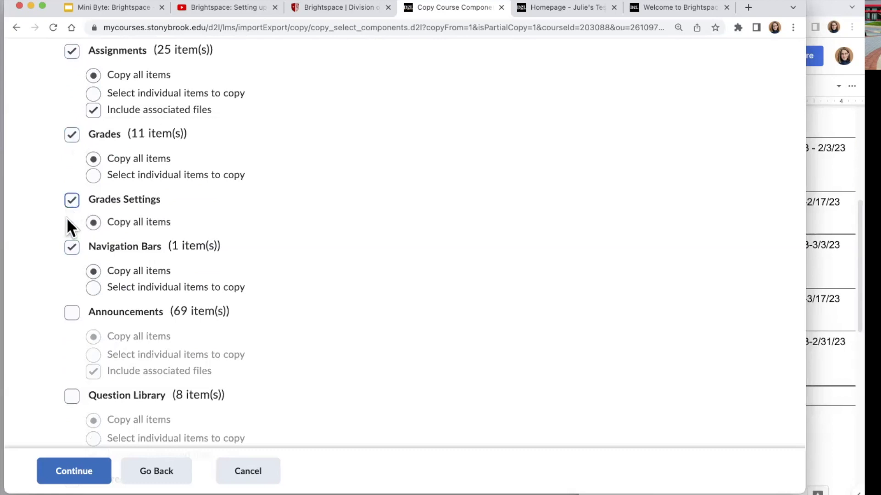
click(72, 248)
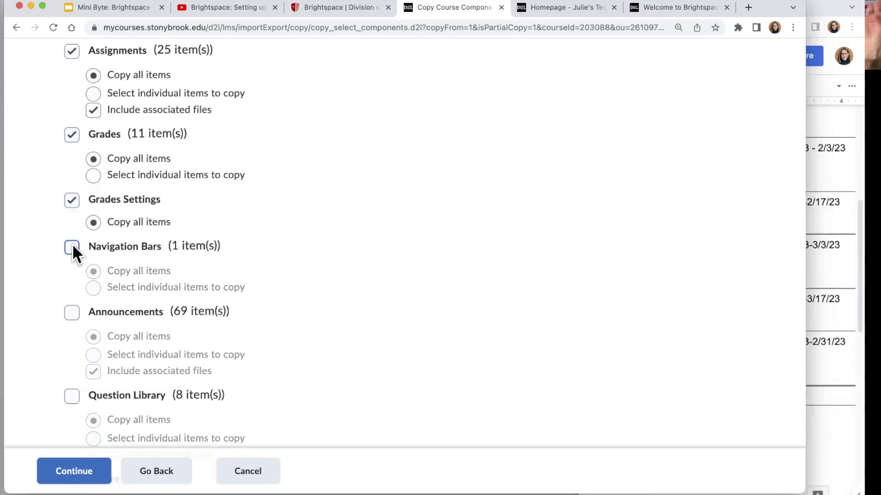
Step: Include Question Library, Quizzes and Surveys, skip Announcements and Course Appearance, and continue to the content item selection
scroll(70, 316, down, 2)
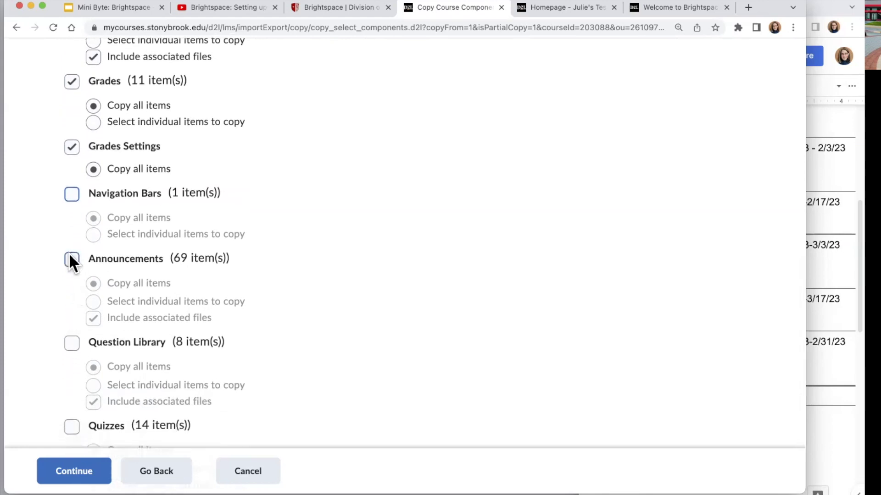
scroll(69, 321, down, 3)
click(73, 268)
scroll(73, 268, down, 2)
click(72, 287)
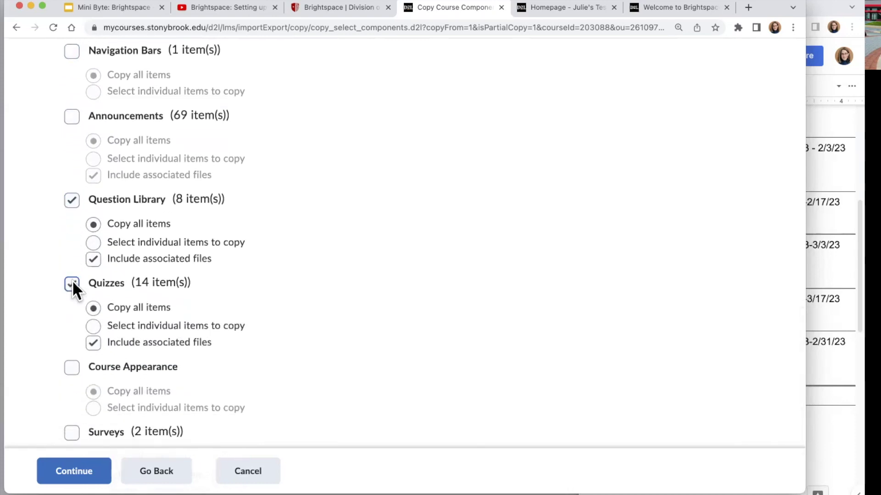
scroll(73, 287, down, 3)
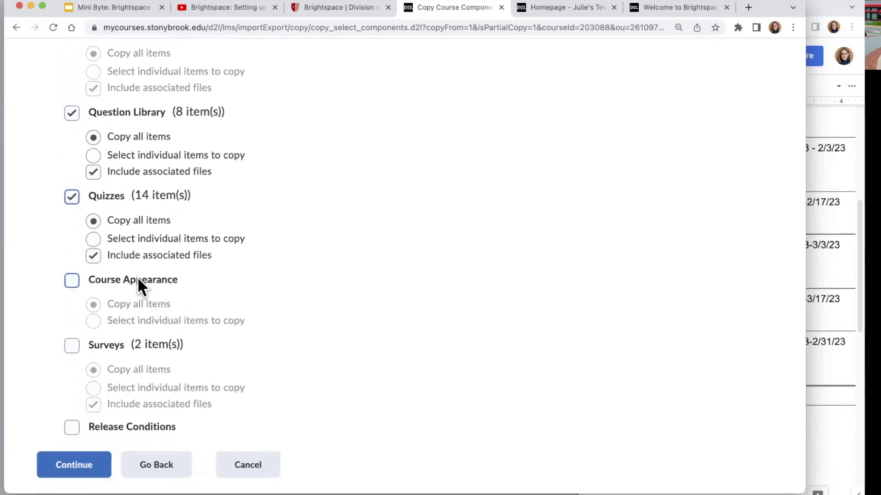
click(71, 345)
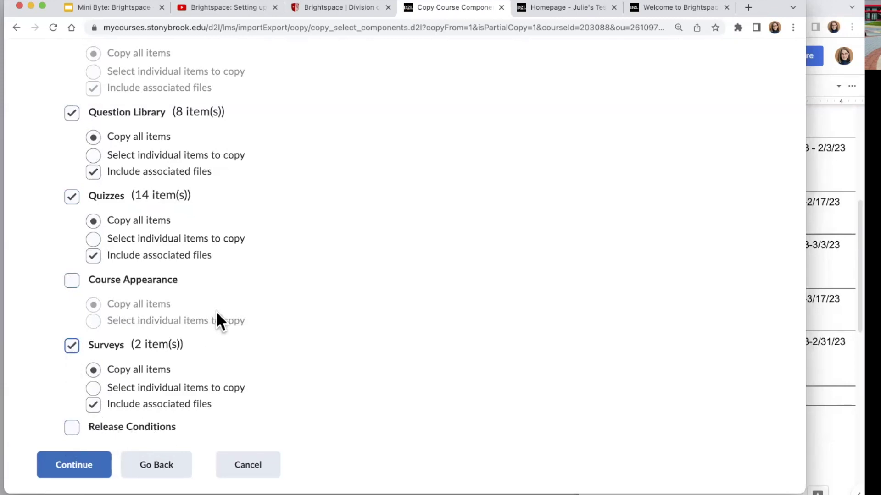
click(76, 468)
Step: Look inside the first Week 8 module, select all content modules and topics, and continue to the confirmation page
scroll(297, 318, down, 3)
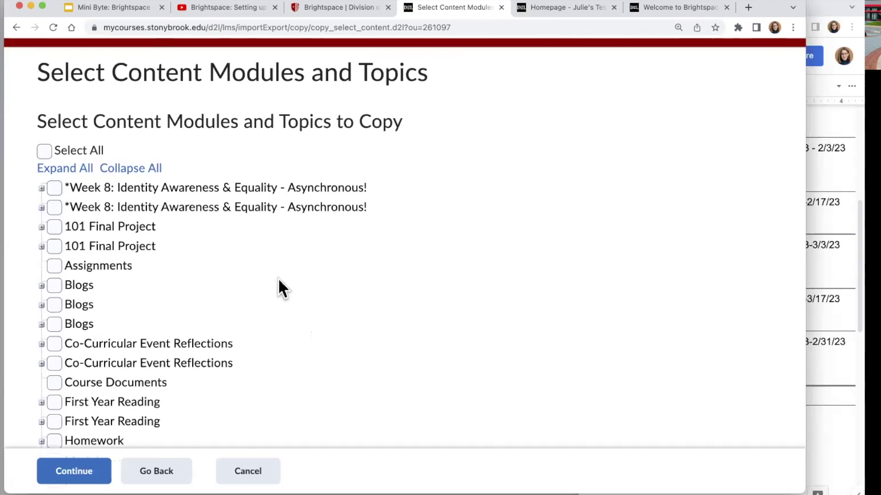
click(41, 187)
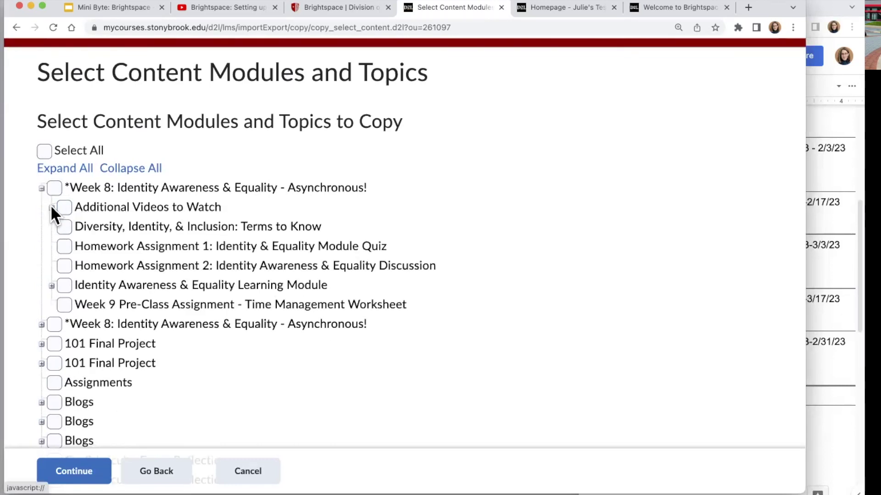
click(51, 207)
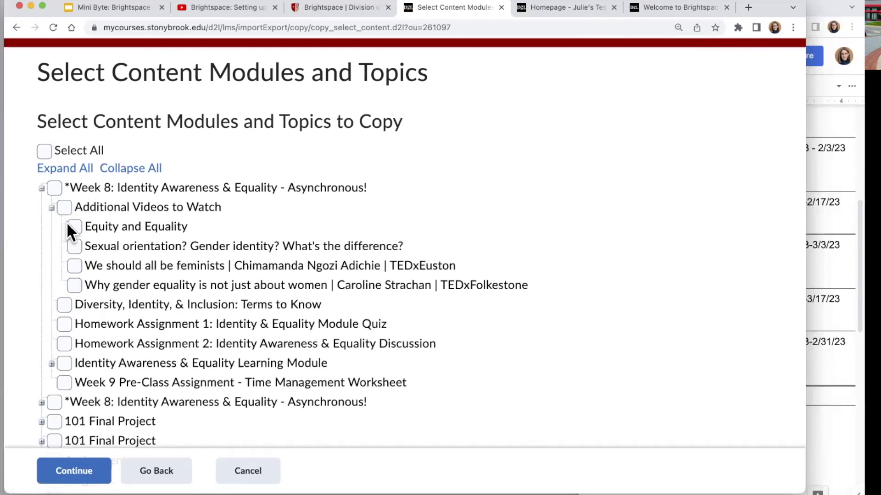
click(46, 152)
scroll(186, 326, down, 15)
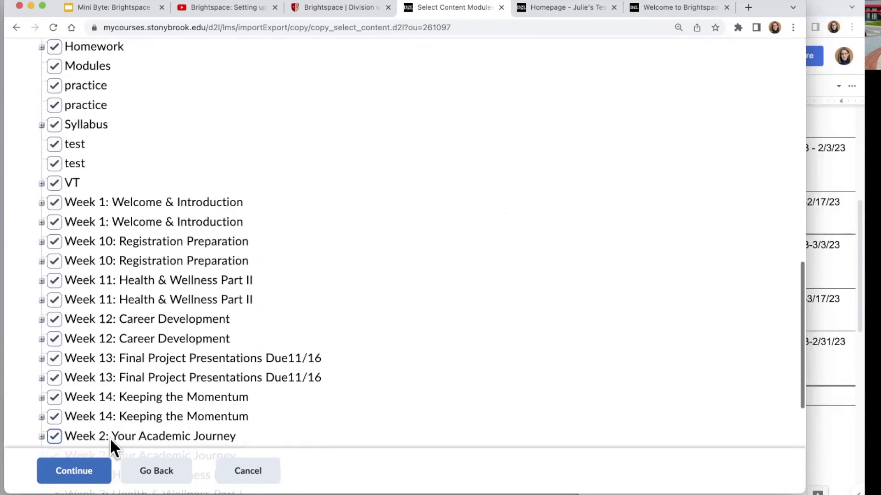
click(88, 470)
Step: Review the selected course material and finish the copy without offsetting the dates of copied components
scroll(188, 371, down, 5)
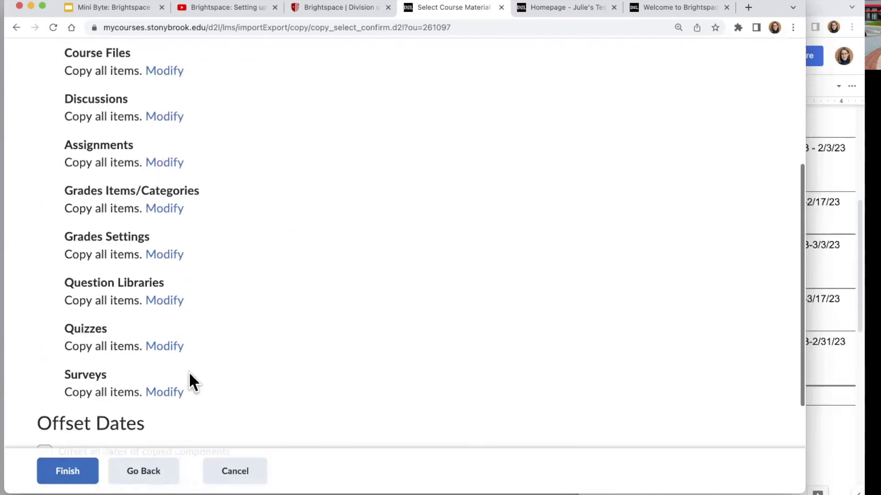
scroll(188, 372, down, 3)
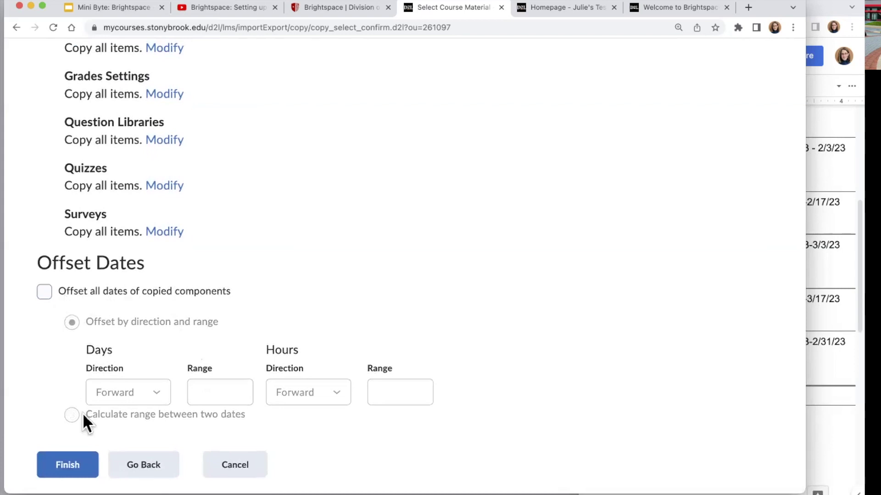
click(76, 465)
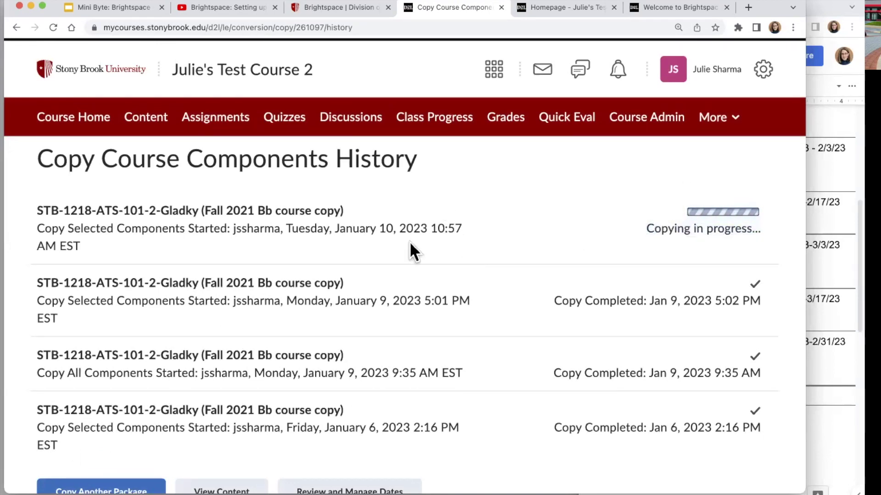
Step: Open the course content and examine the copied modules listed in the table of contents
click(140, 123)
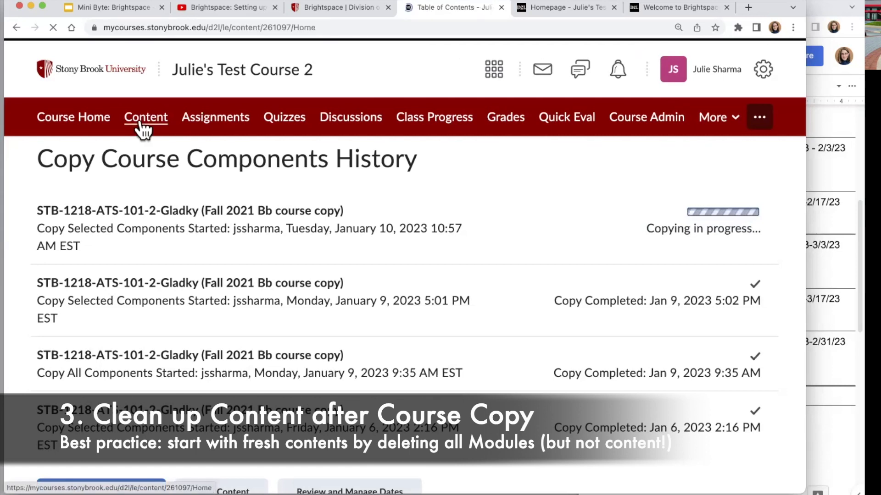
scroll(178, 335, down, 3)
scroll(179, 336, down, 2)
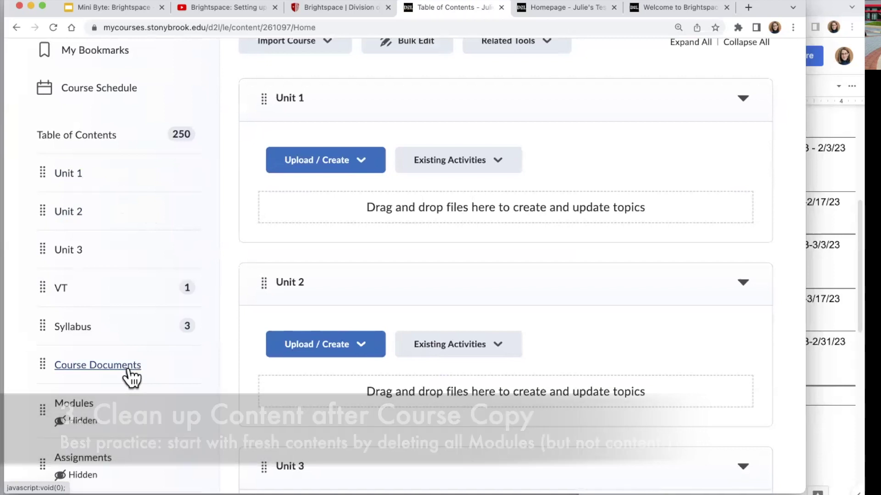
scroll(131, 377, down, 12)
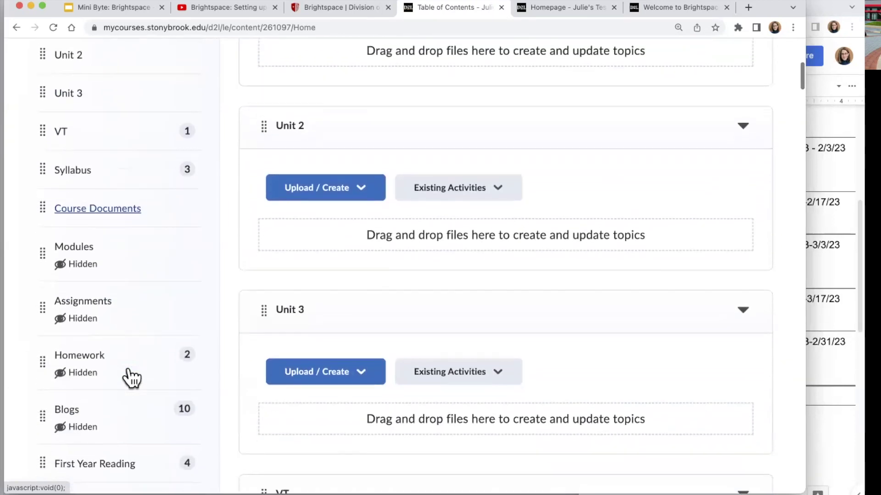
scroll(131, 377, down, 6)
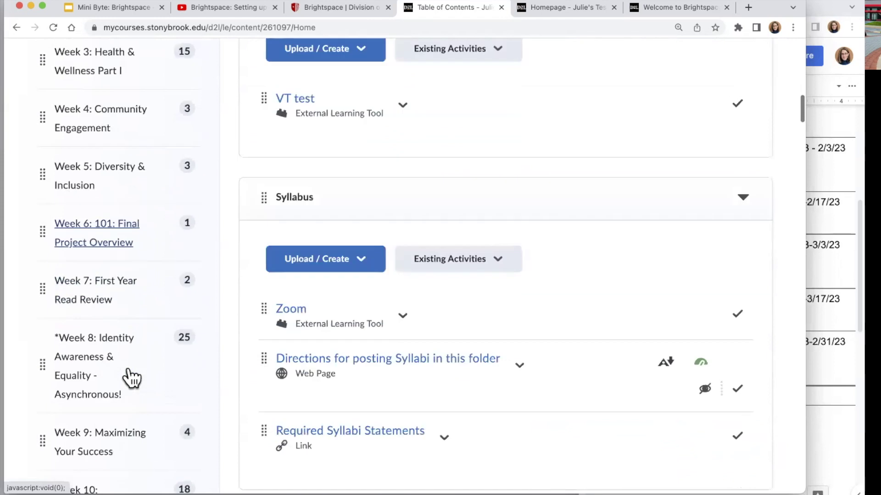
scroll(130, 377, down, 10)
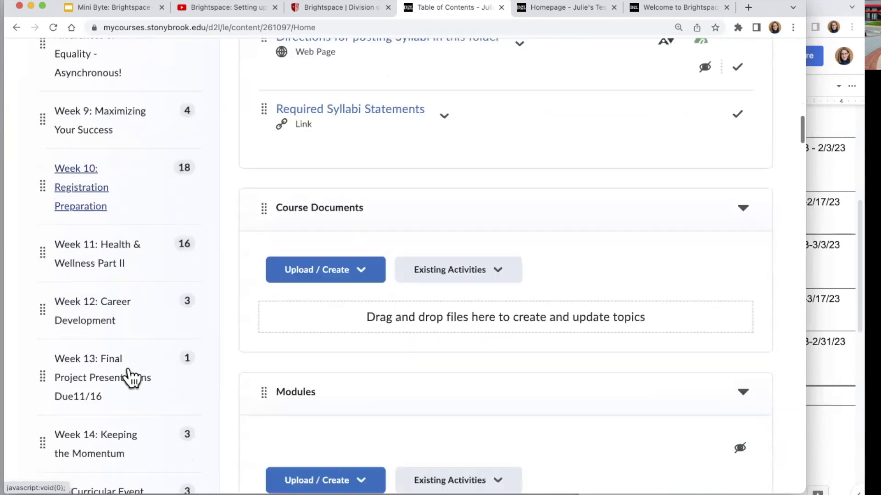
Step: Review the rest of the copied modules, checking the hidden modules and the weekly modules through Week 14
scroll(131, 377, down, 7)
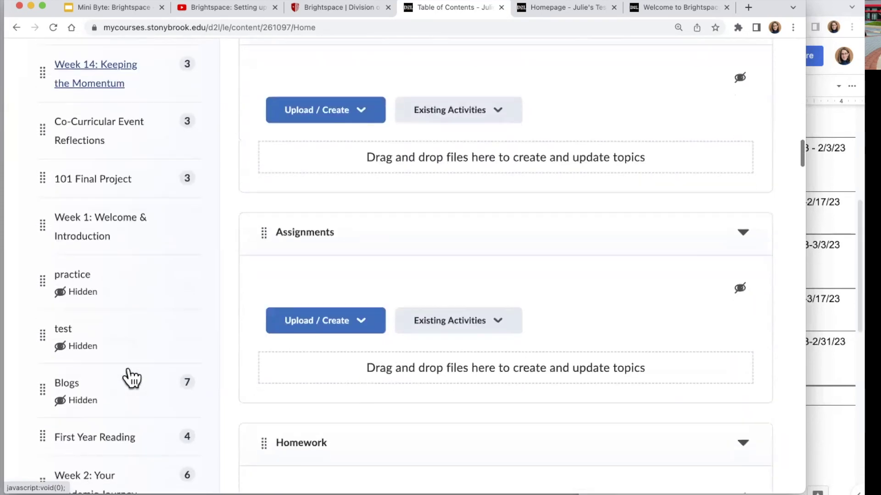
scroll(130, 377, down, 7)
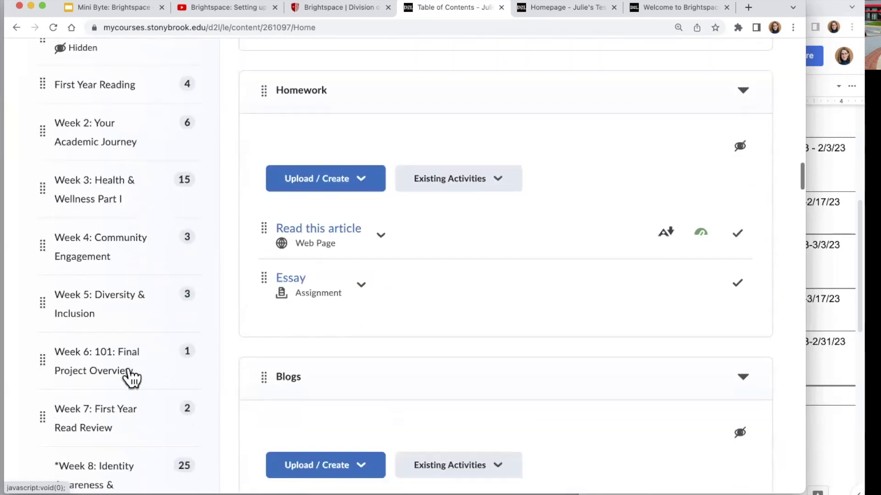
scroll(132, 378, down, 5)
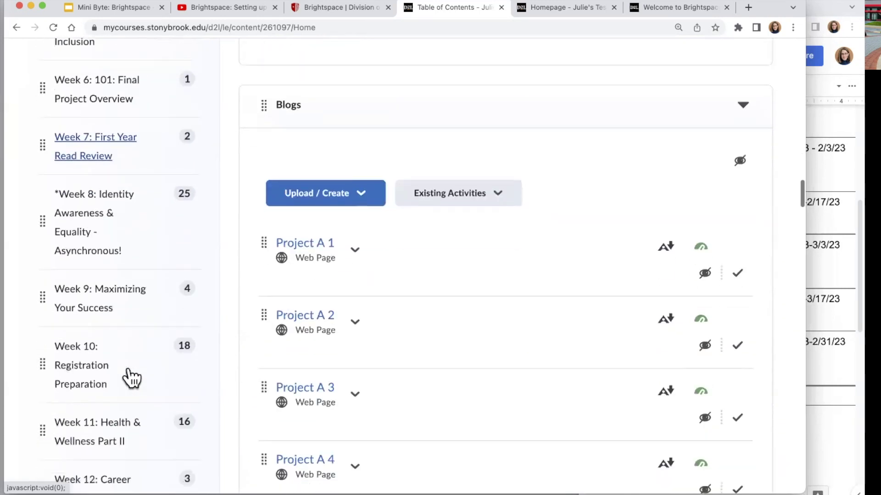
scroll(132, 377, up, 10)
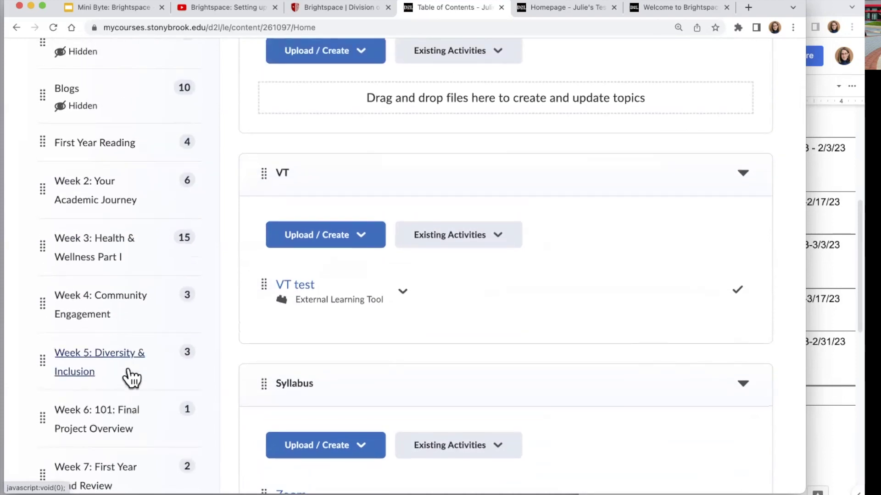
scroll(143, 289, up, 15)
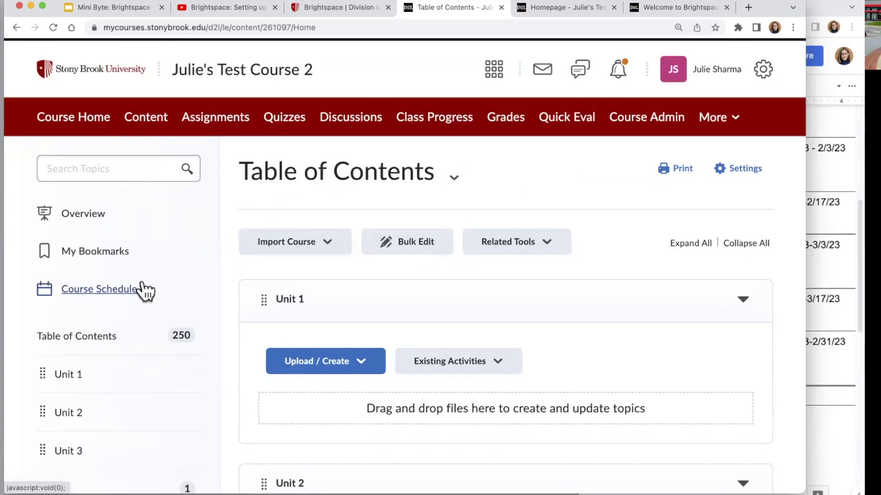
scroll(93, 296, up, 1)
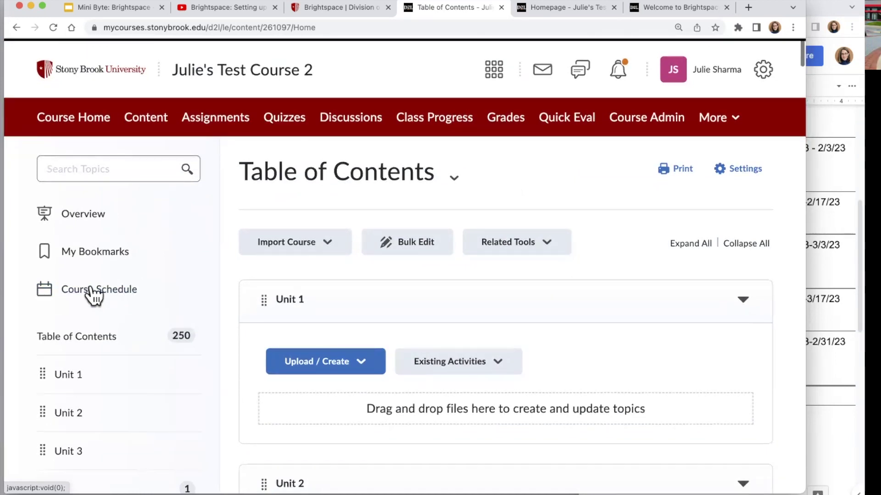
Step: Delete all modules and topics from the table of contents while keeping all associated files and activities in the course
click(456, 182)
scroll(507, 340, down, 3)
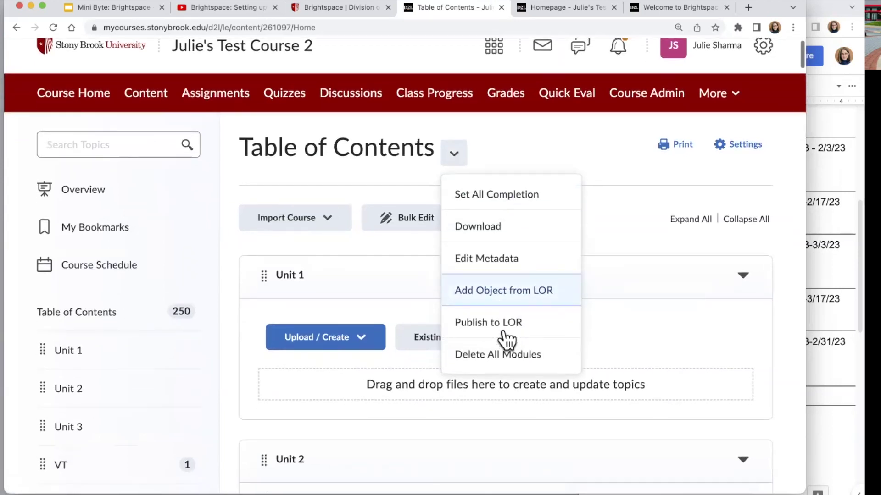
click(506, 305)
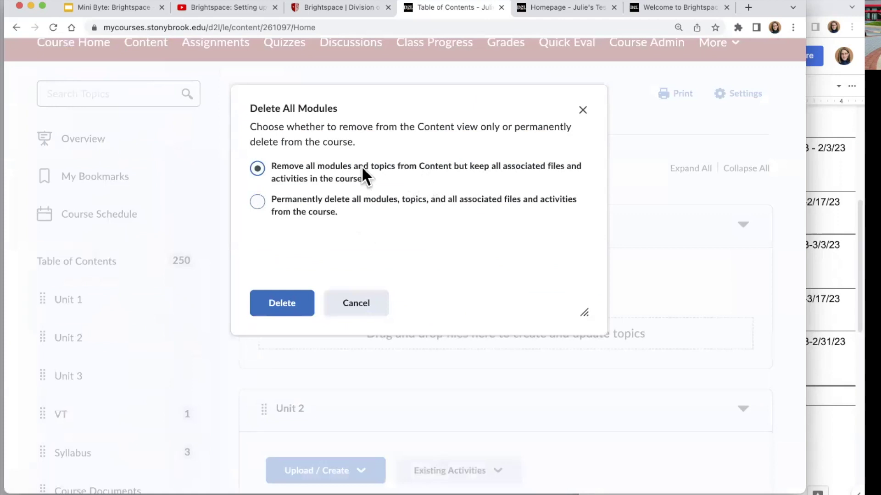
drag(365, 179, 271, 162)
drag(464, 177, 469, 164)
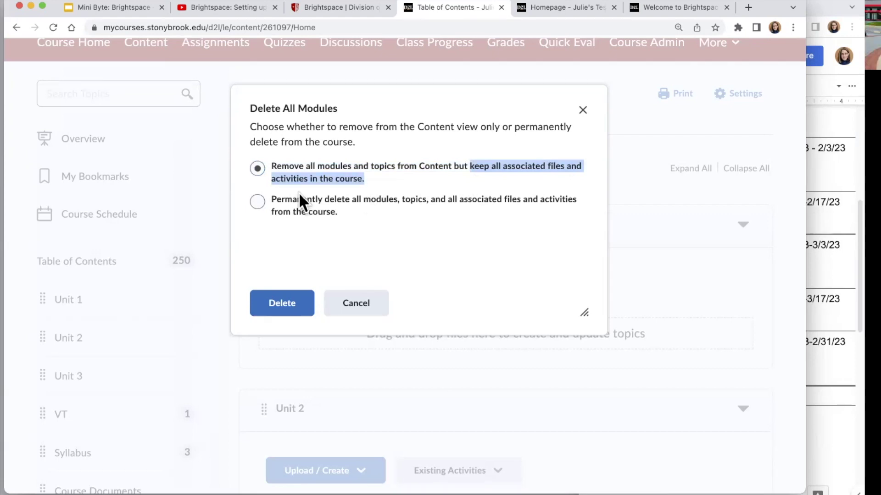
click(257, 202)
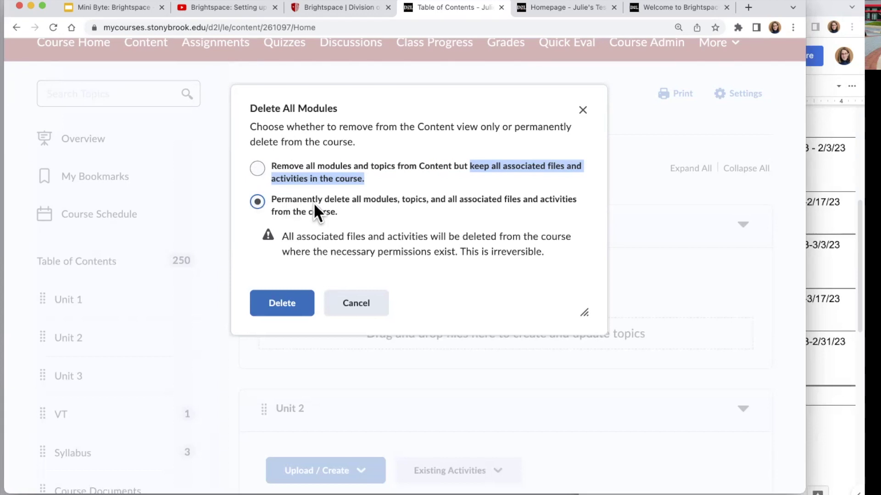
click(257, 169)
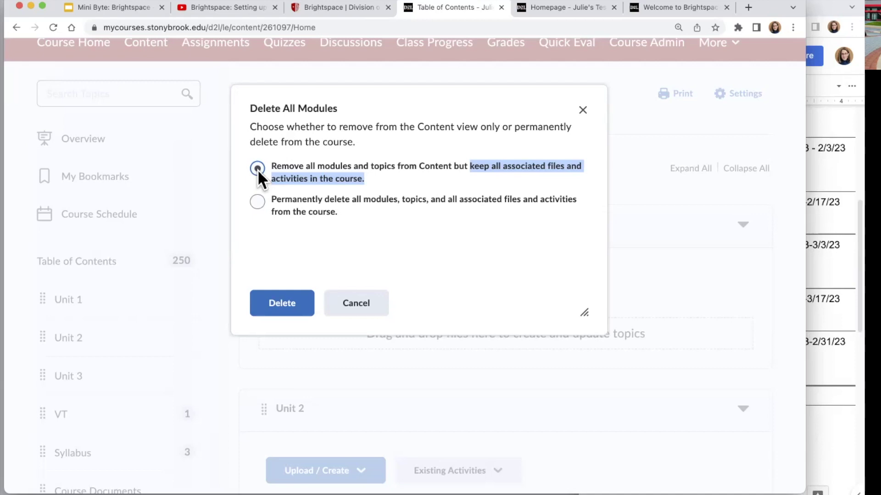
click(275, 310)
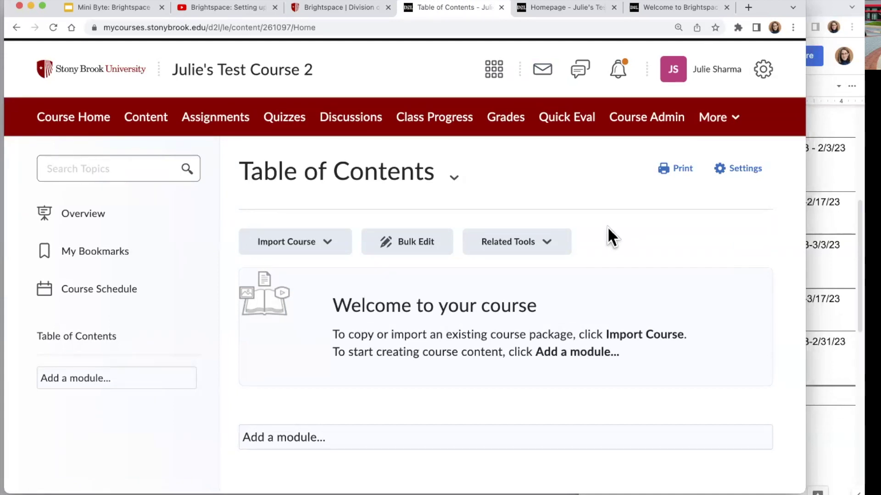
Step: Open Course Builder from the course administration tools and create a module named "unit 1" in the empty course outline
click(642, 121)
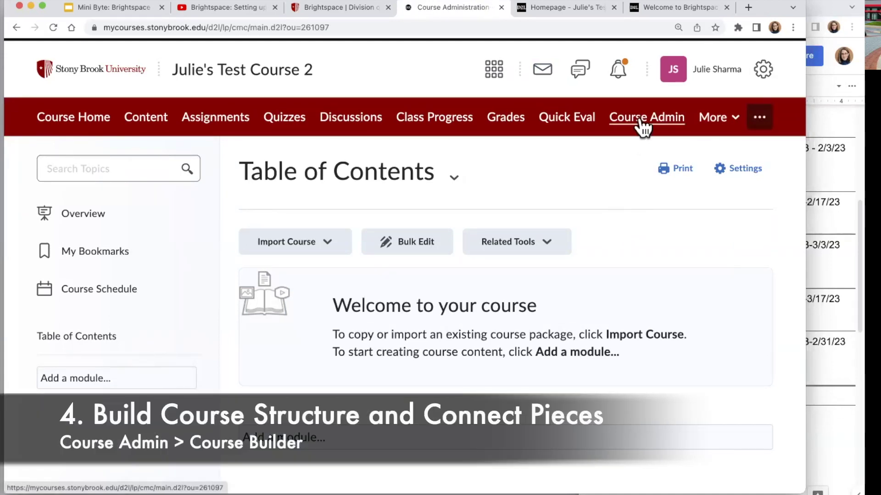
click(464, 353)
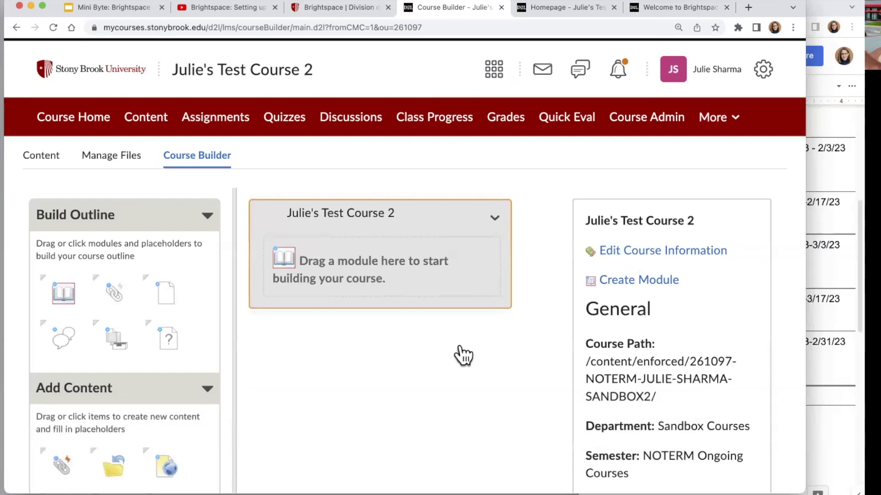
drag(63, 293, 336, 270)
click(287, 185)
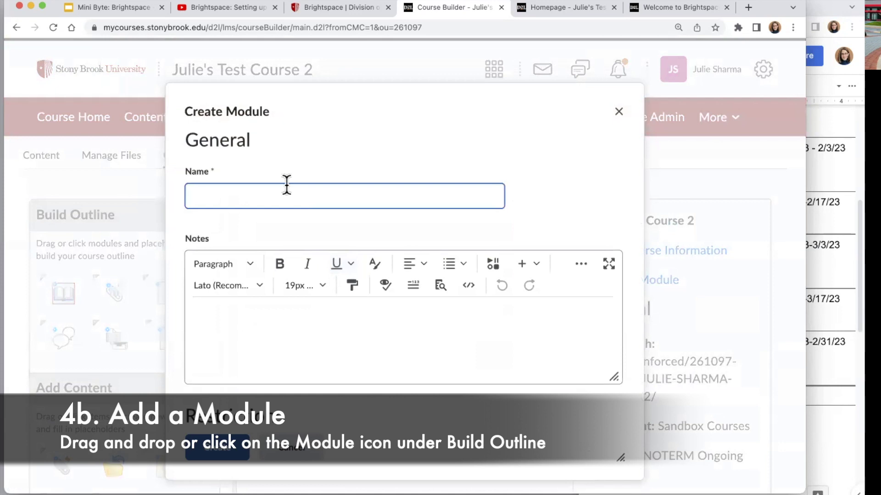
text(unit 1)
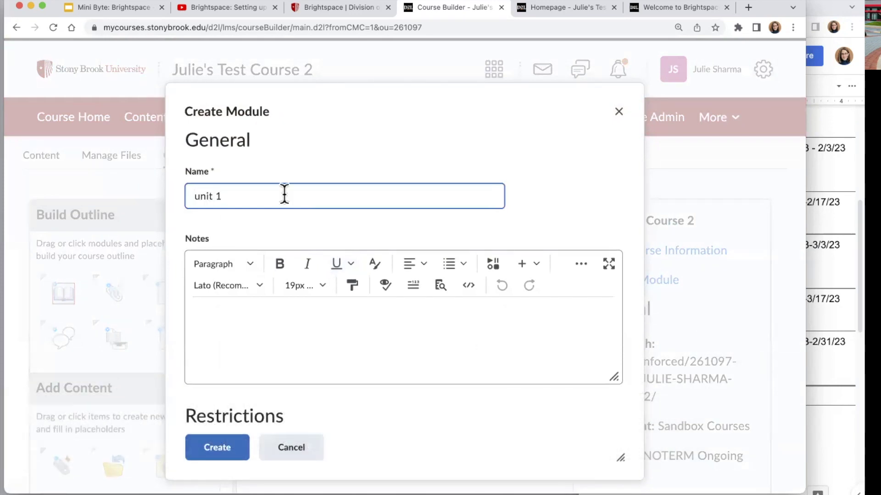
click(219, 450)
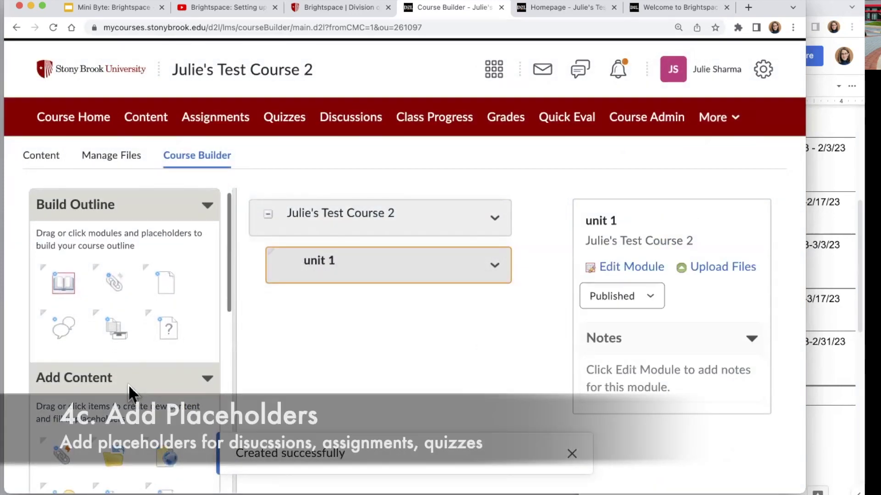
Step: Add Discussion, Assignment and Quiz placeholders to the unit 1 module, keeping their default names and notes
scroll(128, 385, down, 2)
drag(63, 305, 294, 258)
click(266, 406)
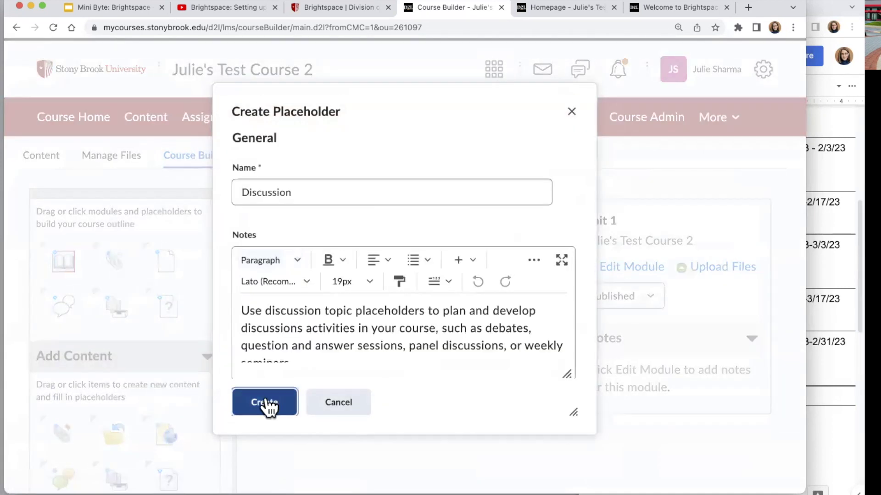
drag(113, 314, 362, 260)
click(265, 400)
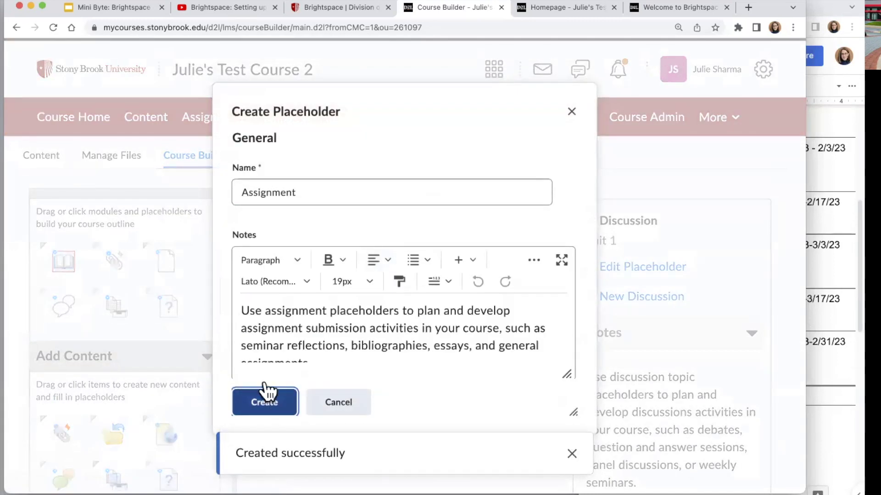
drag(164, 314, 318, 262)
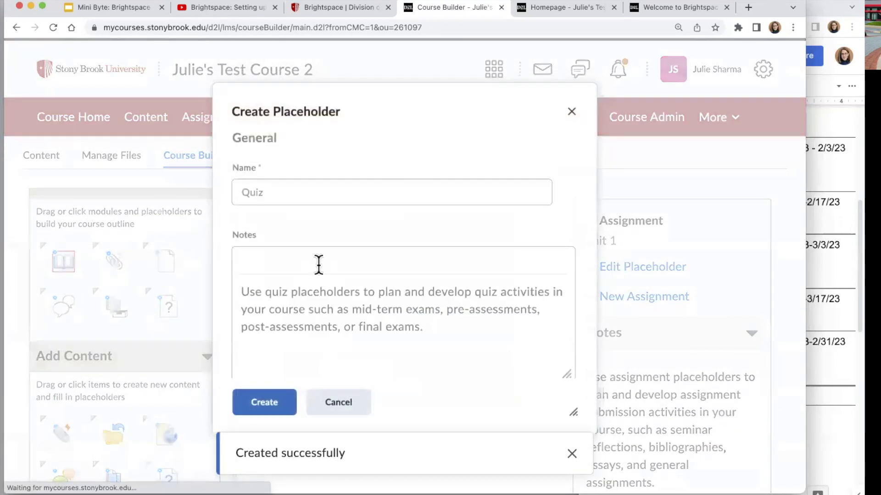
click(246, 406)
Step: Copy the structure of unit 1, paste it below the original module, and collapse the original in the outline
click(493, 267)
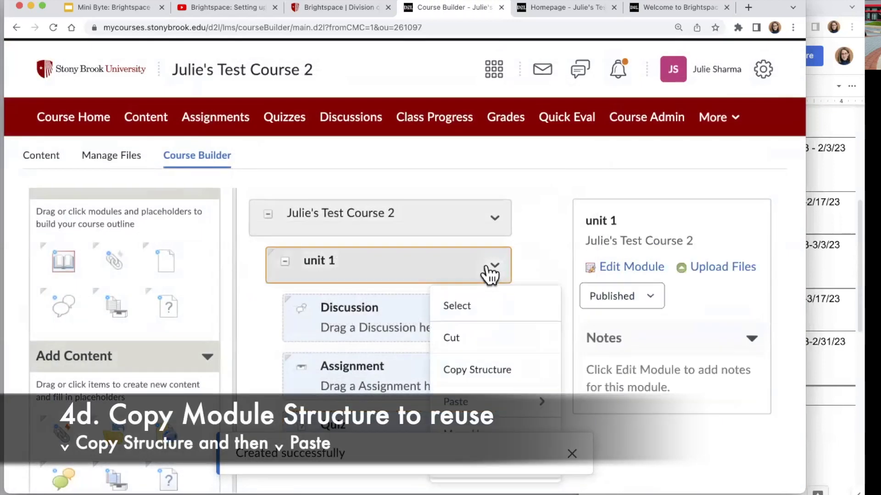
click(500, 371)
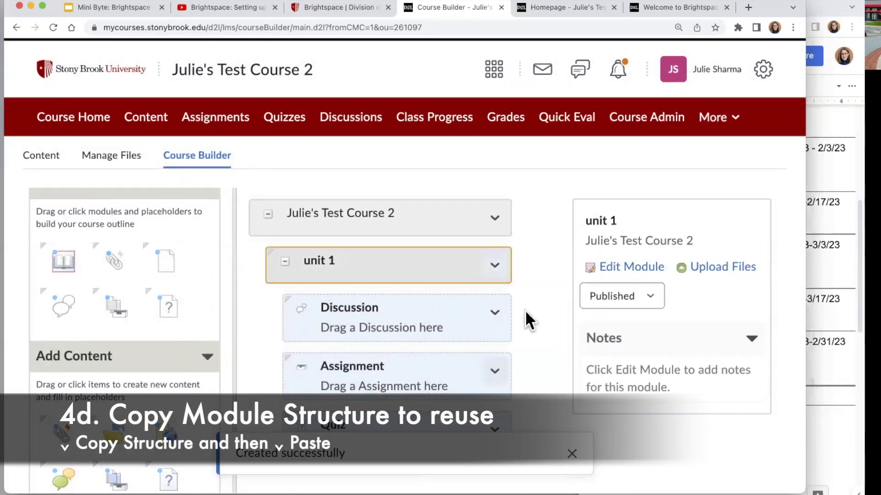
click(499, 269)
click(528, 400)
click(540, 401)
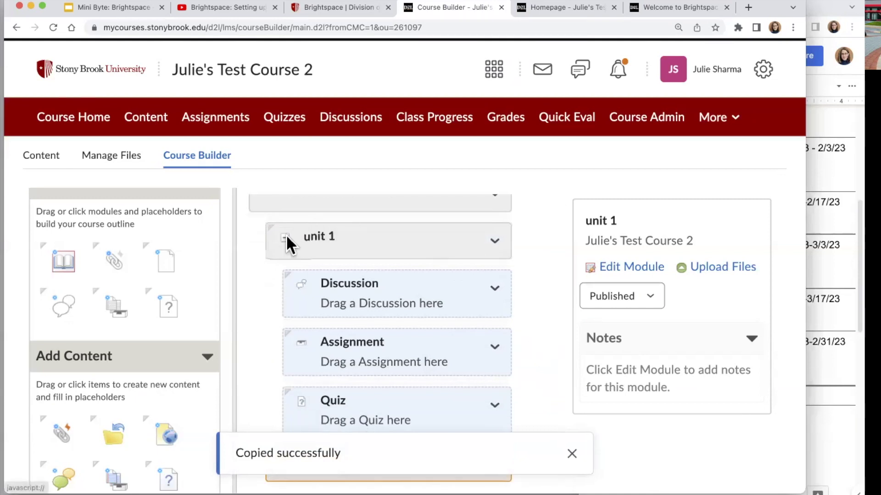
click(284, 236)
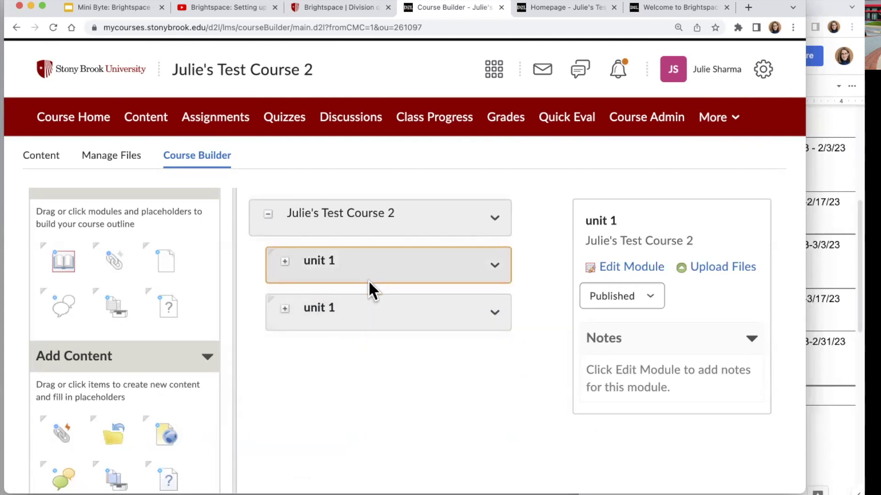
Step: Rename the pasted copy of the module to "unit 2" and save it
click(638, 268)
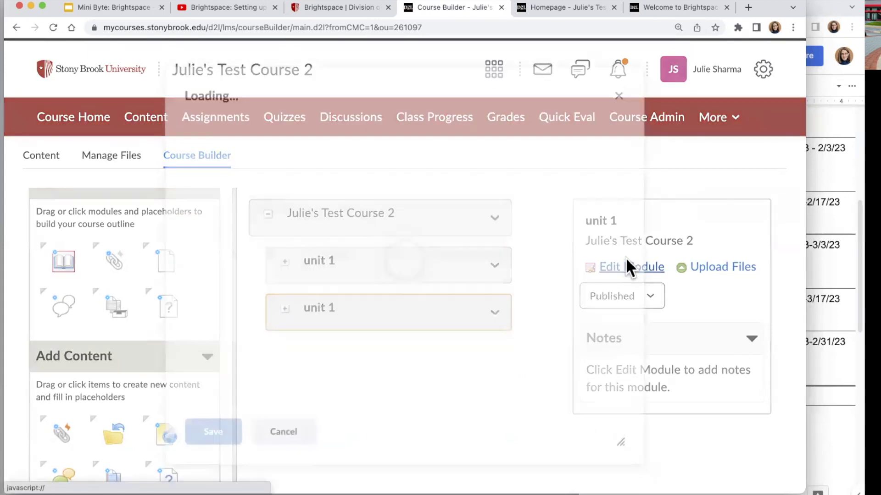
click(252, 197)
key(BackSpace)
text(2)
click(212, 449)
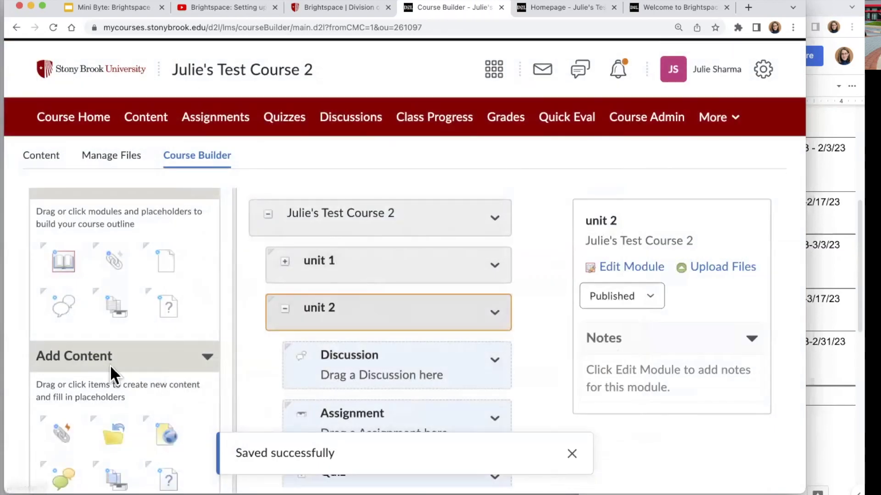
Step: Collapse the tools for creating new content and browse the course's existing discussions
scroll(109, 365, down, 1)
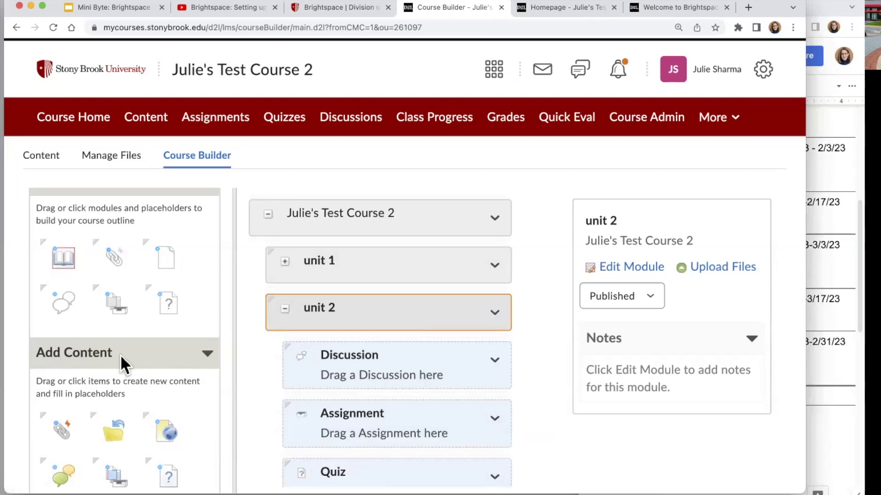
scroll(121, 362, down, 1)
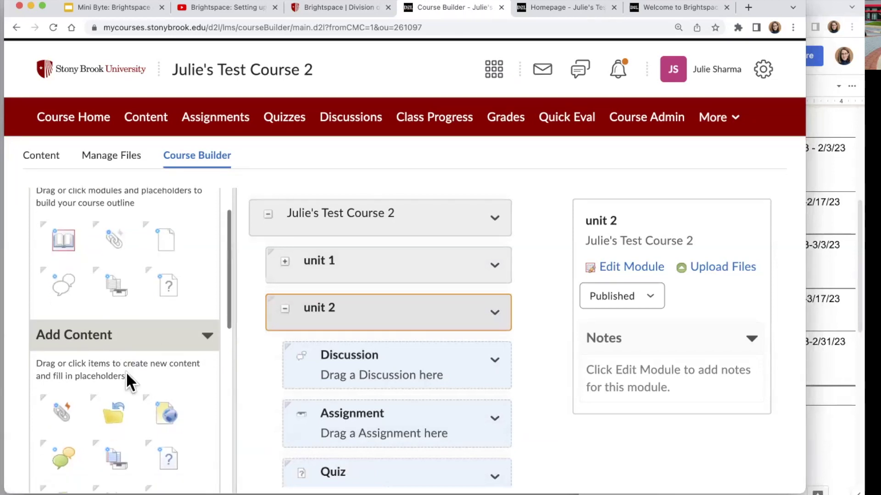
drag(123, 366, 138, 377)
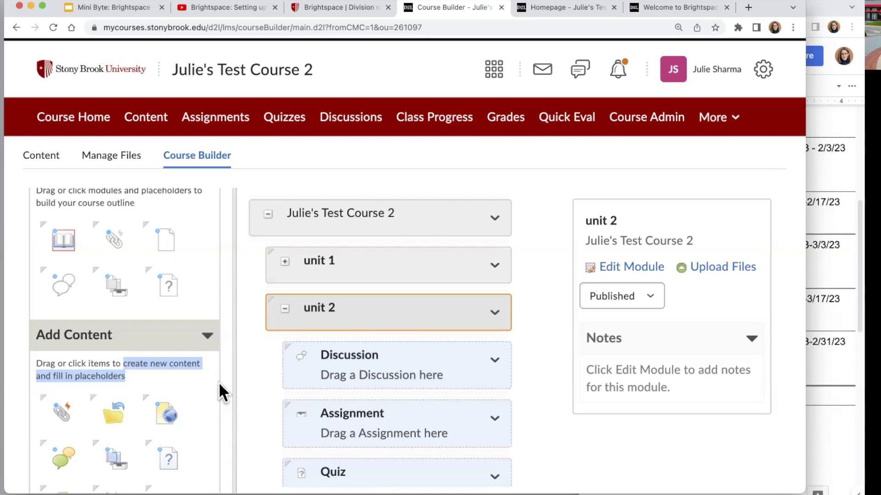
right_click(203, 335)
click(205, 336)
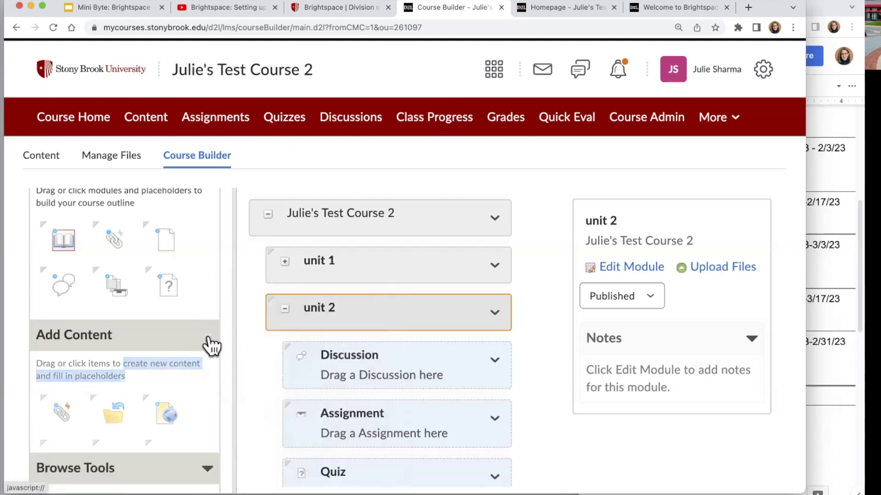
scroll(207, 334, down, 3)
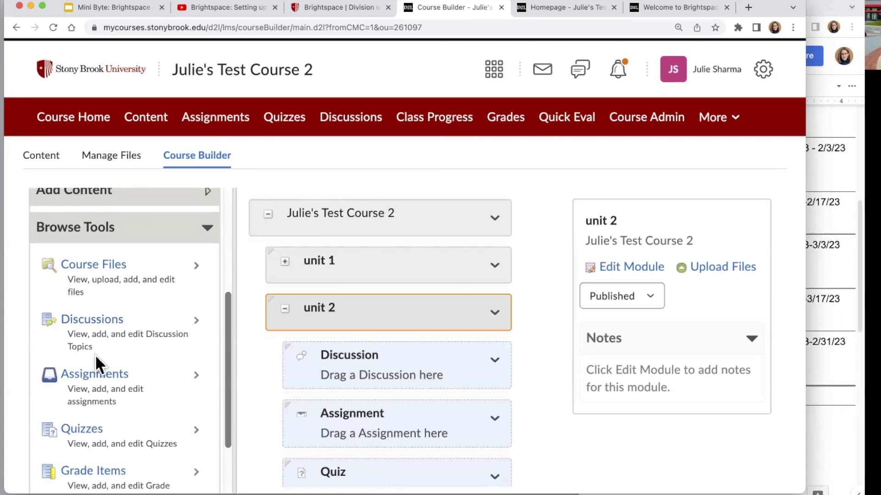
click(101, 319)
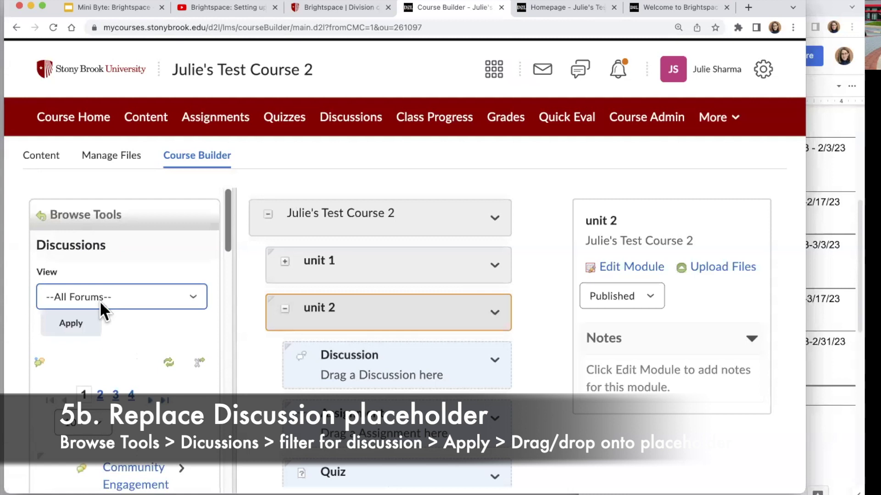
Step: Filter the existing discussions to the "Introduction & Definition of Personal Success" forum
scroll(100, 302, down, 1)
click(156, 269)
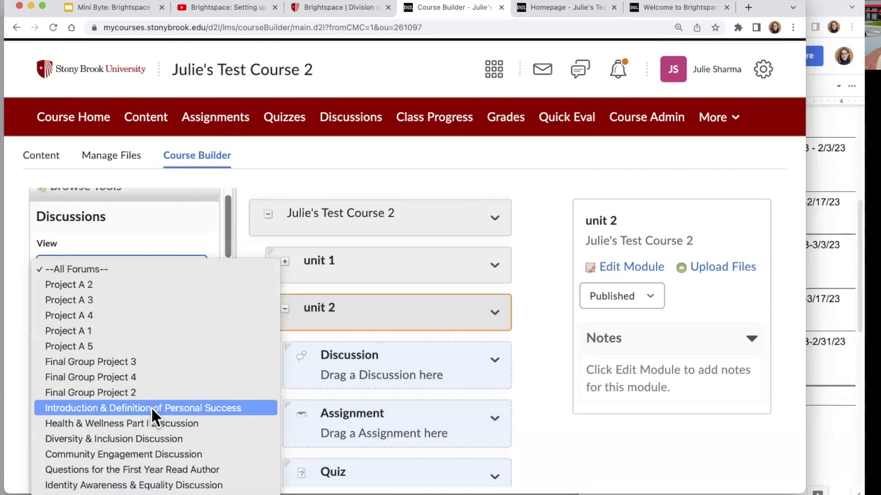
click(150, 407)
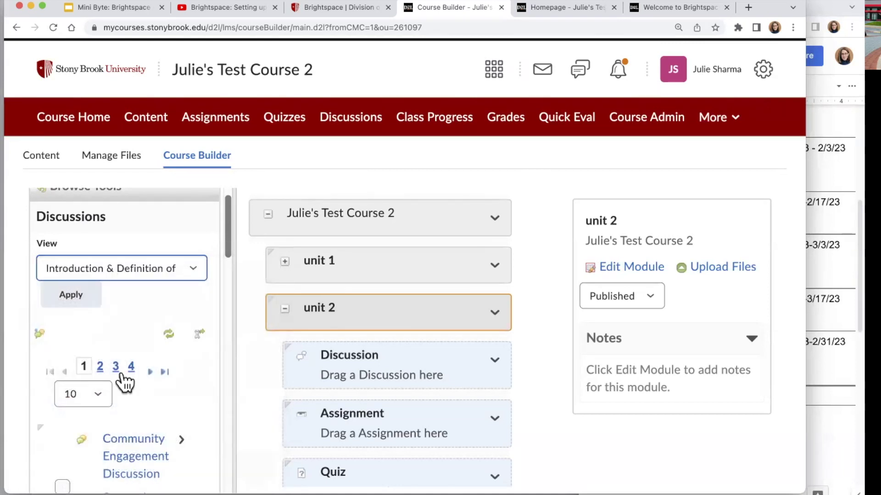
scroll(97, 258, down, 2)
click(71, 213)
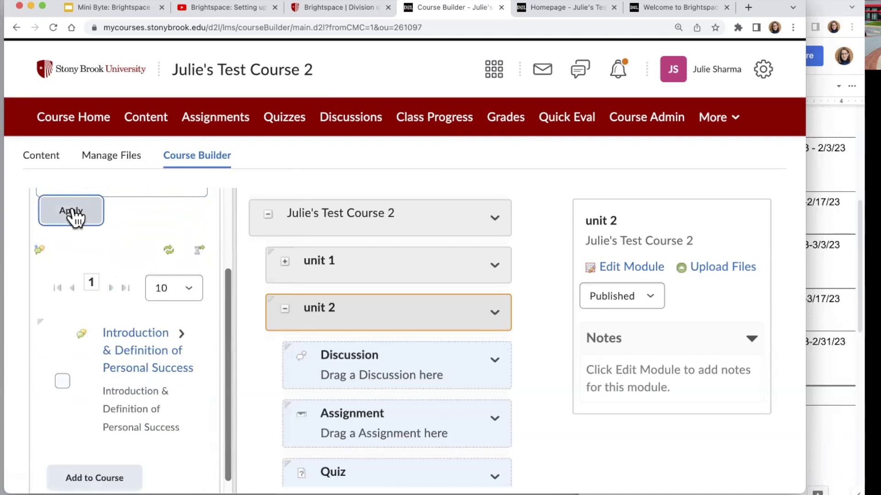
Step: Fill unit 2's Discussion placeholder with the existing "Introduction & Definition of Personal Success" topic
scroll(114, 297, down, 1)
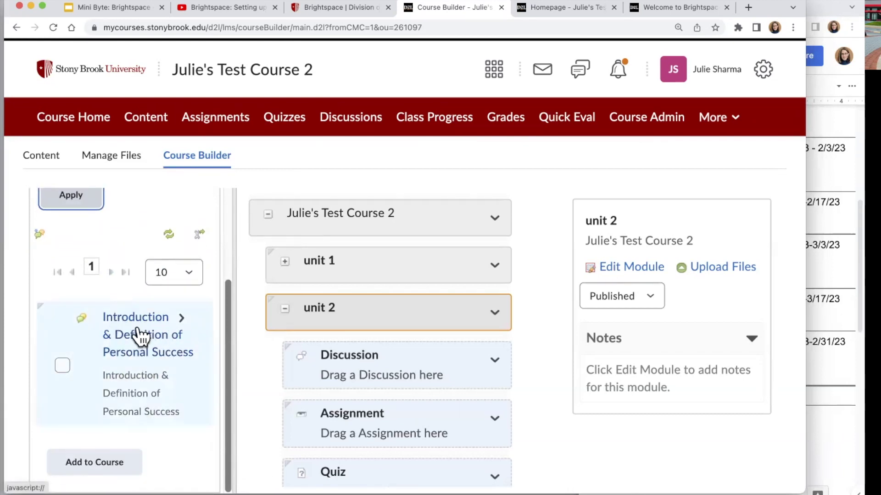
drag(128, 339, 323, 353)
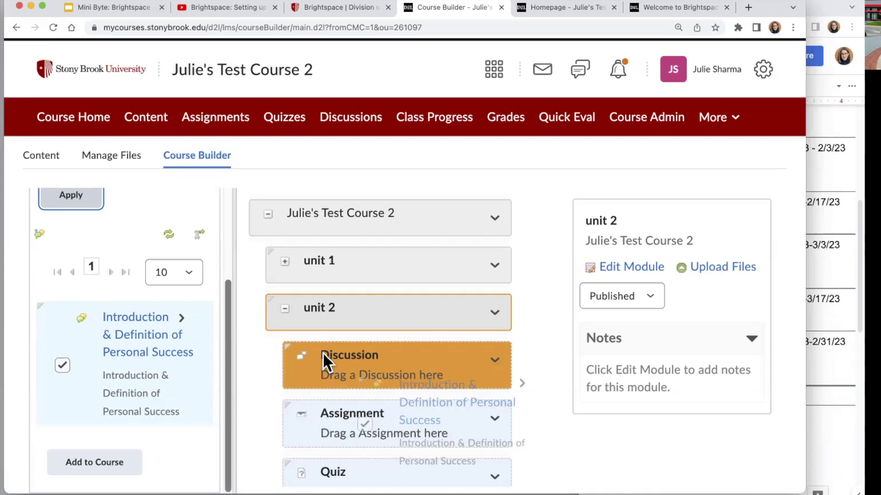
drag(323, 352, 323, 352)
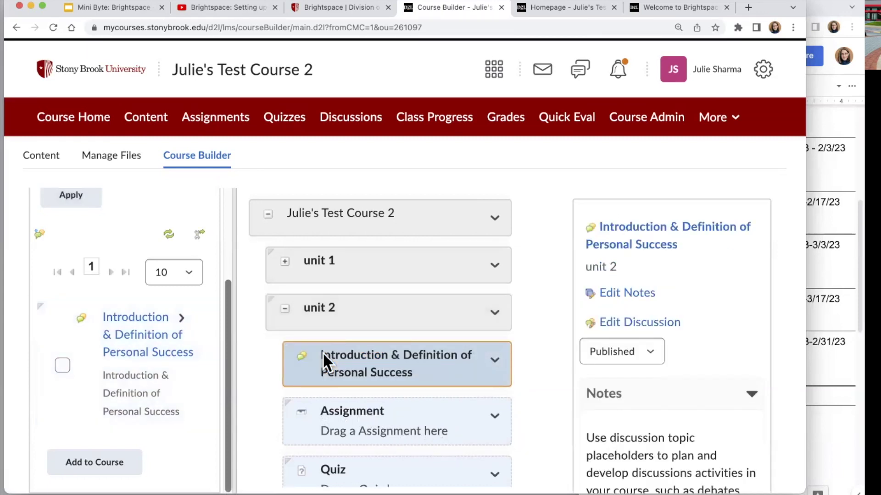
Step: Browse the course's existing assignments and open the Assignments tool in a new window
scroll(122, 324, up, 5)
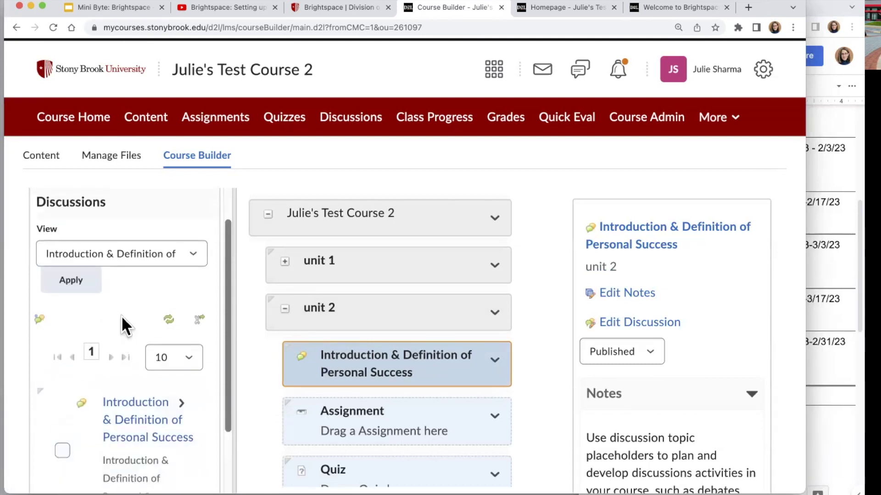
scroll(284, 381, down, 1)
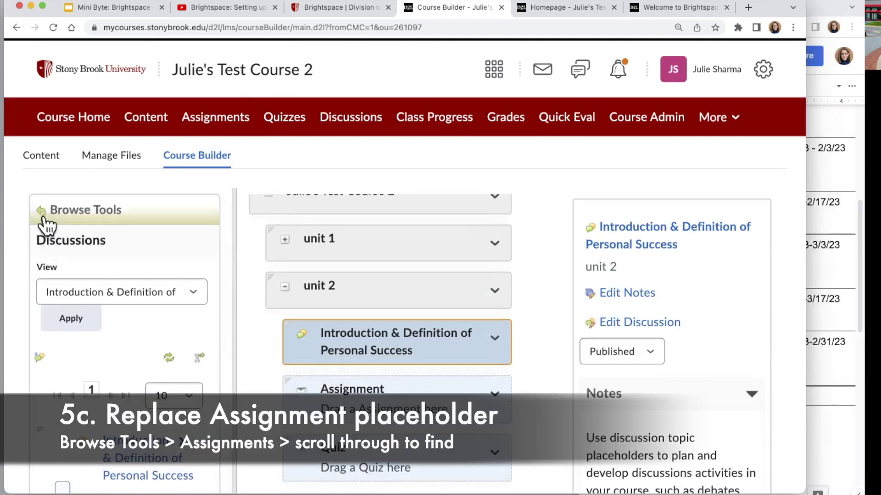
click(46, 214)
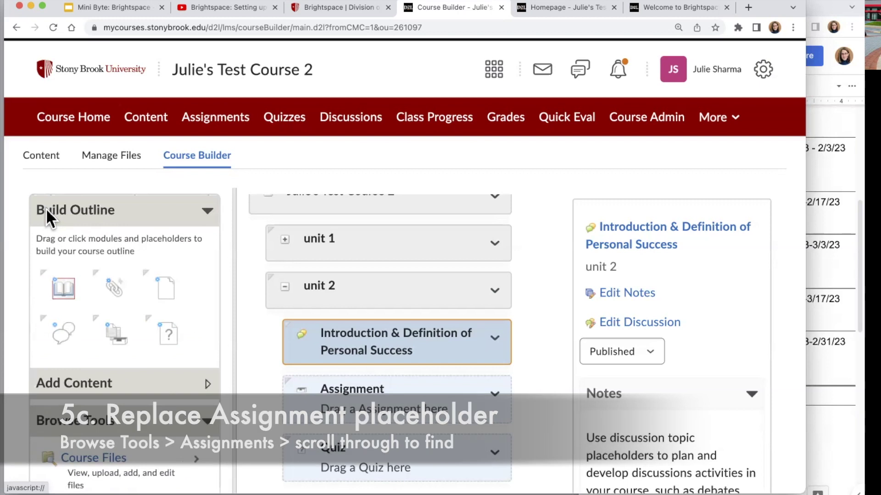
scroll(98, 362, down, 10)
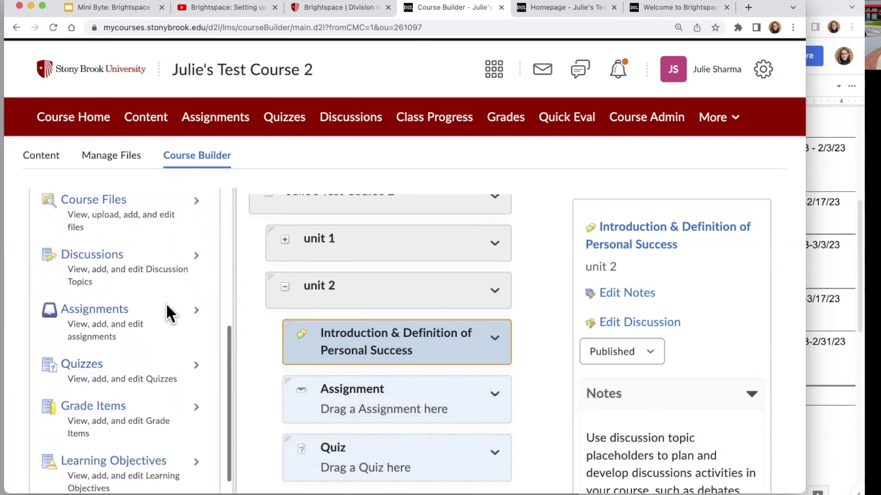
click(94, 308)
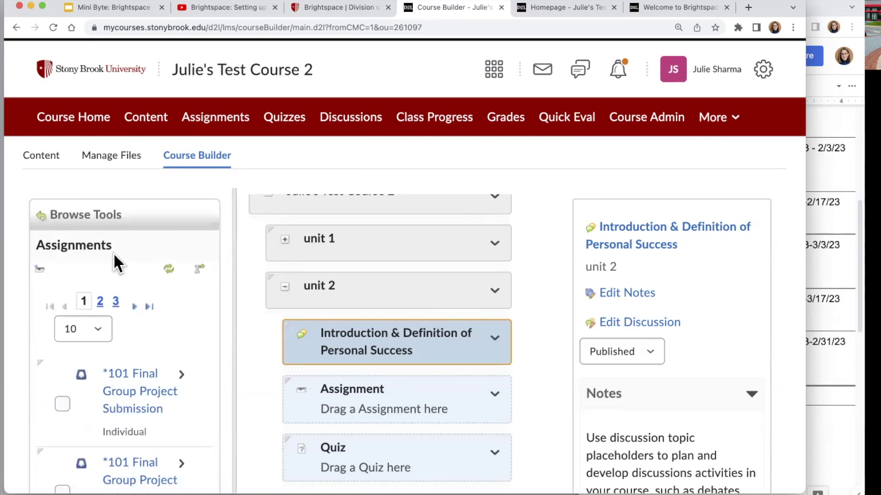
scroll(196, 256, down, 1)
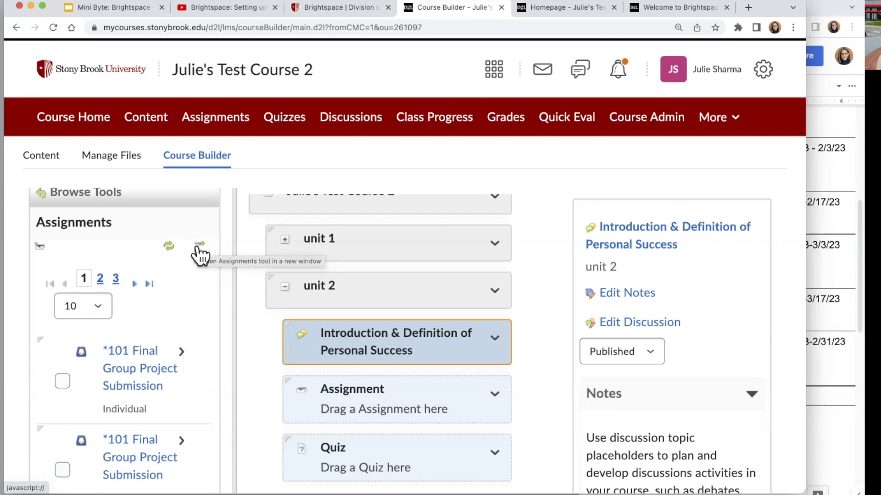
click(198, 248)
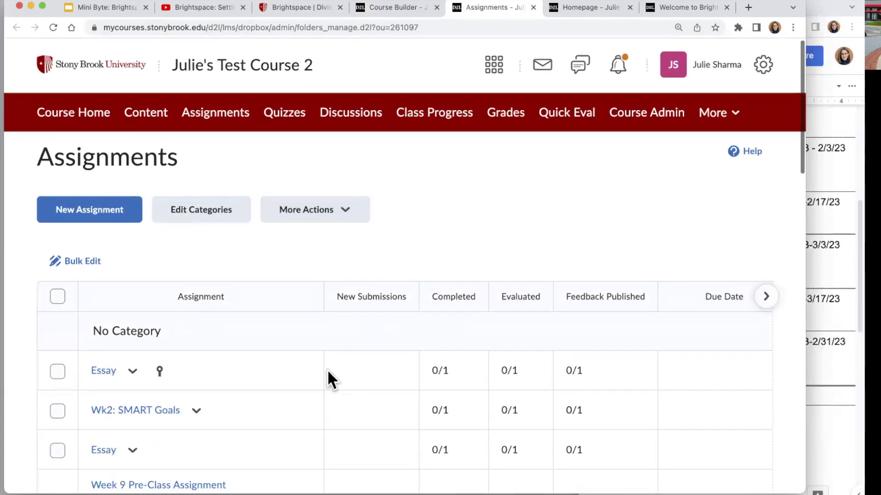
Step: Select the first two Essay assignments in the No Category group
scroll(328, 371, down, 7)
scroll(326, 370, up, 1)
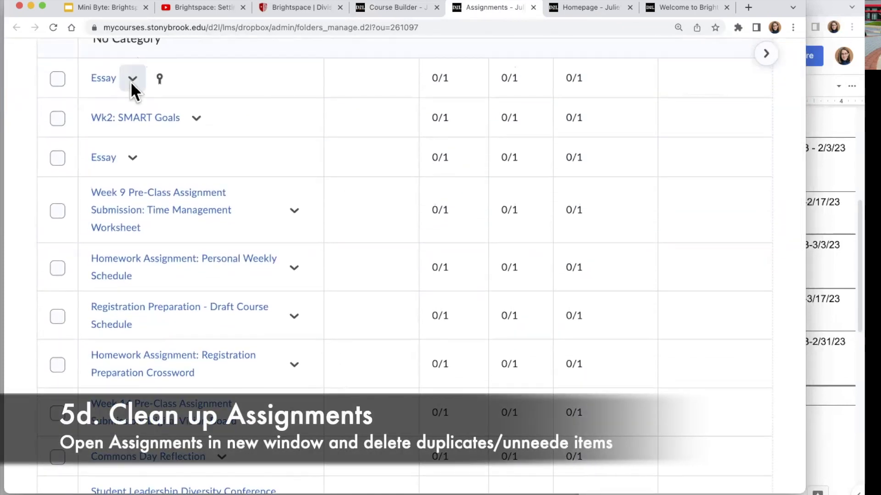
click(54, 77)
click(57, 160)
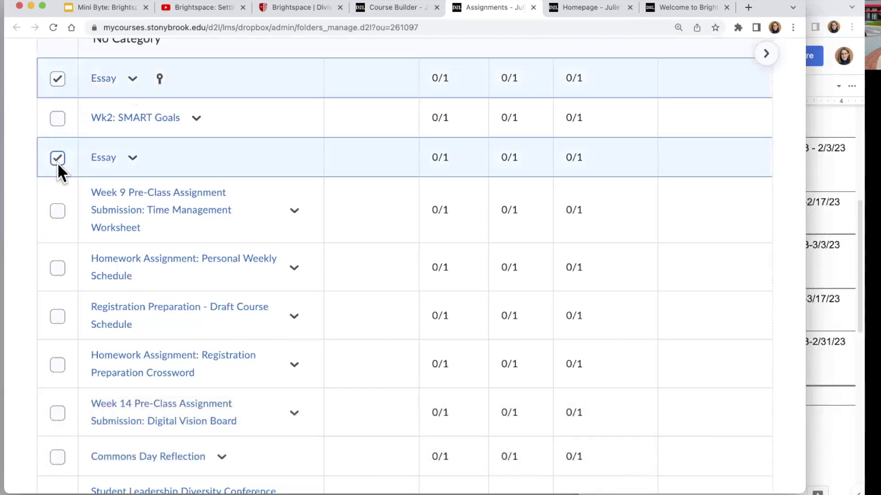
scroll(259, 212, down, 10)
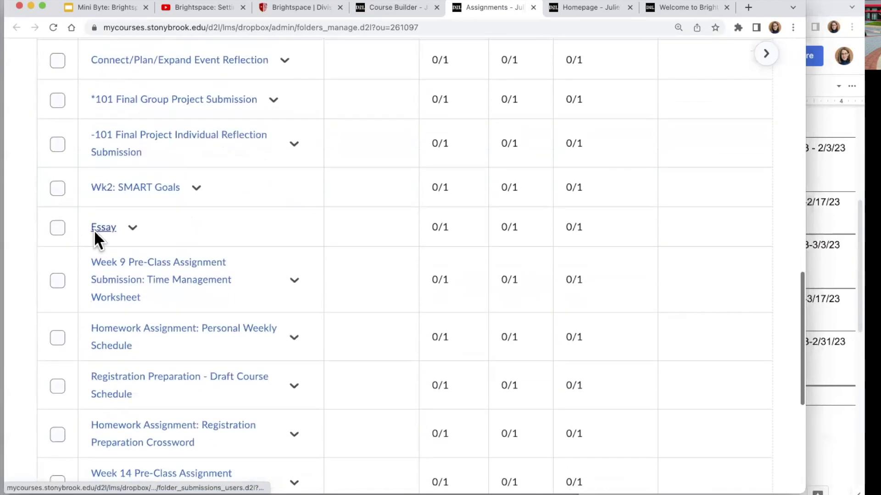
scroll(93, 230, down, 1)
click(59, 188)
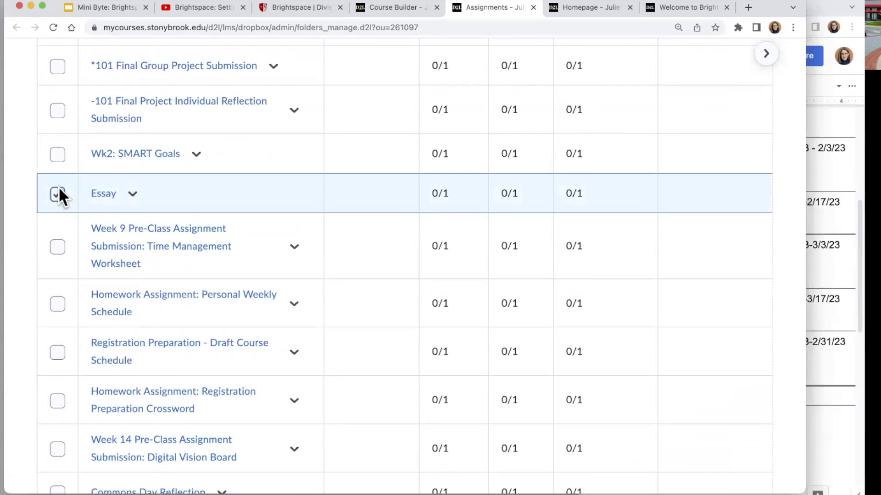
scroll(59, 186, up, 3)
scroll(59, 187, up, 3)
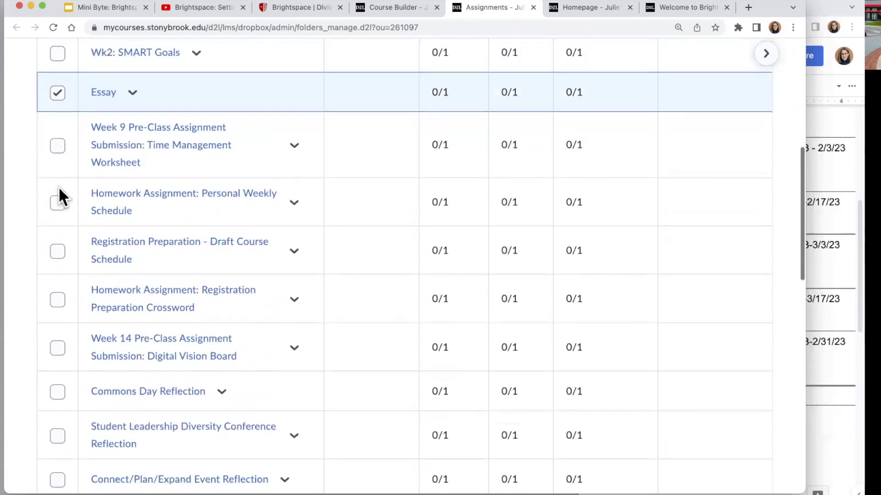
scroll(53, 375, down, 6)
click(56, 398)
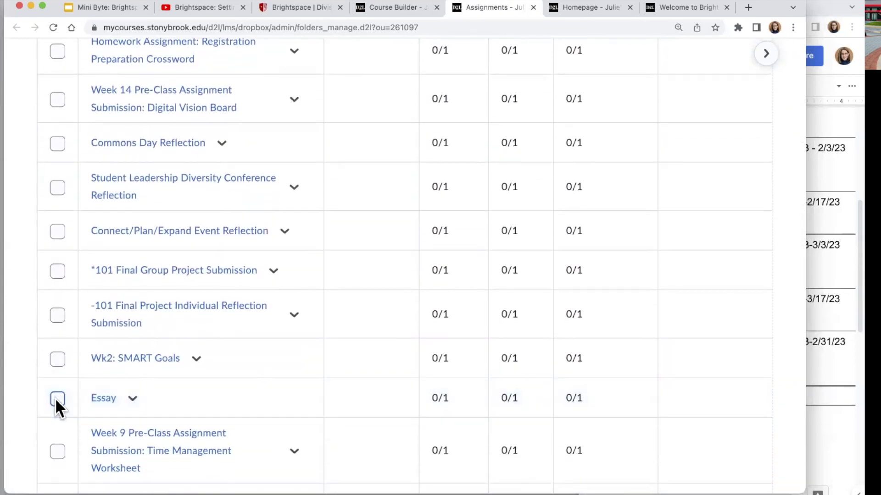
scroll(55, 398, up, 1)
click(58, 423)
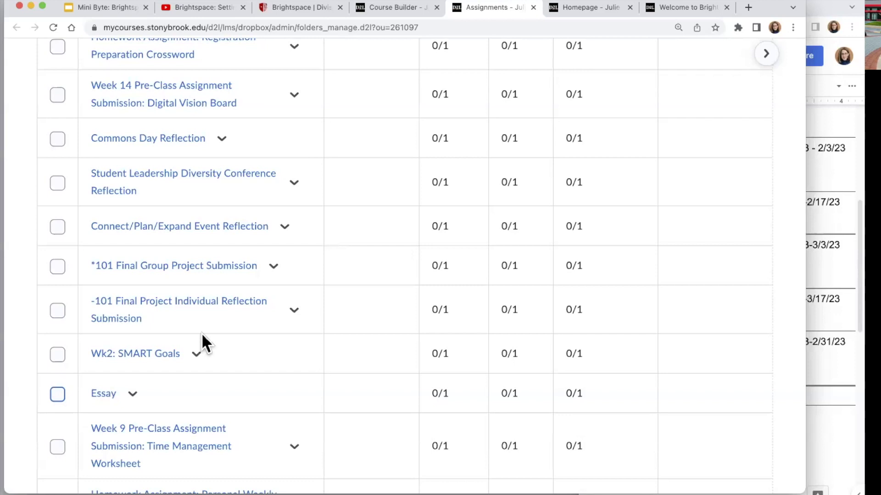
Step: Delete the two selected Essay assignments along with their associated files
scroll(202, 340, up, 10)
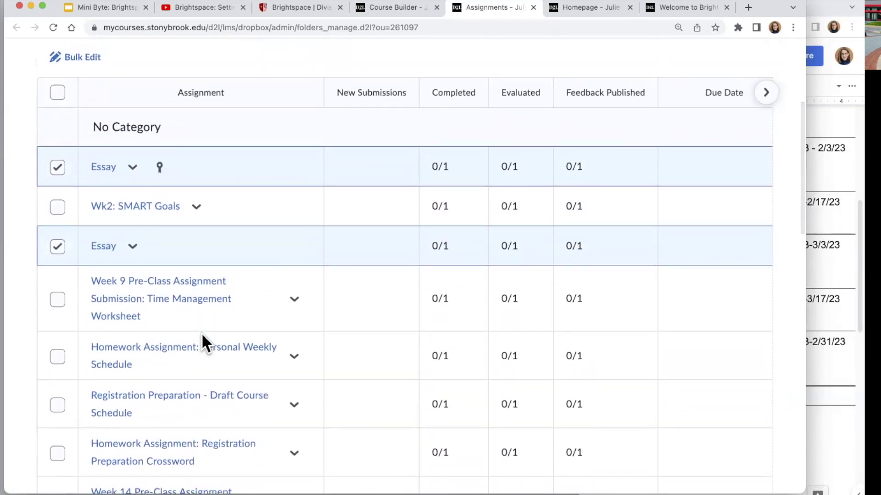
scroll(161, 249, up, 2)
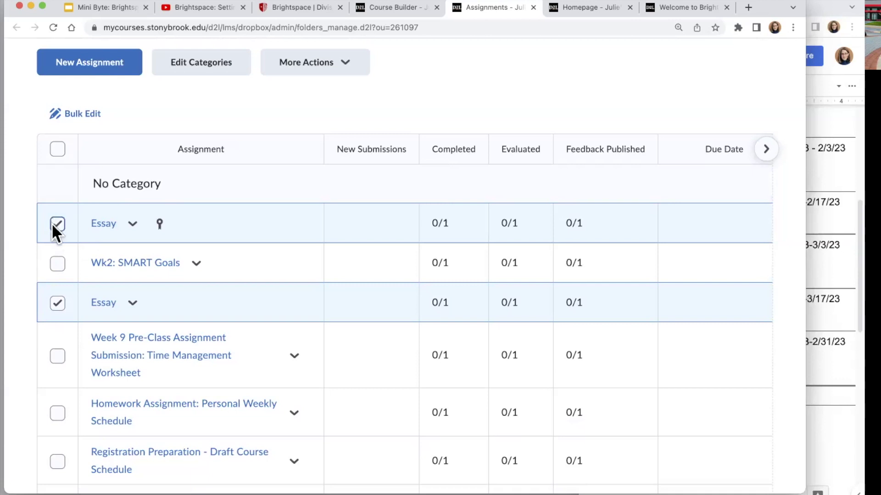
click(343, 69)
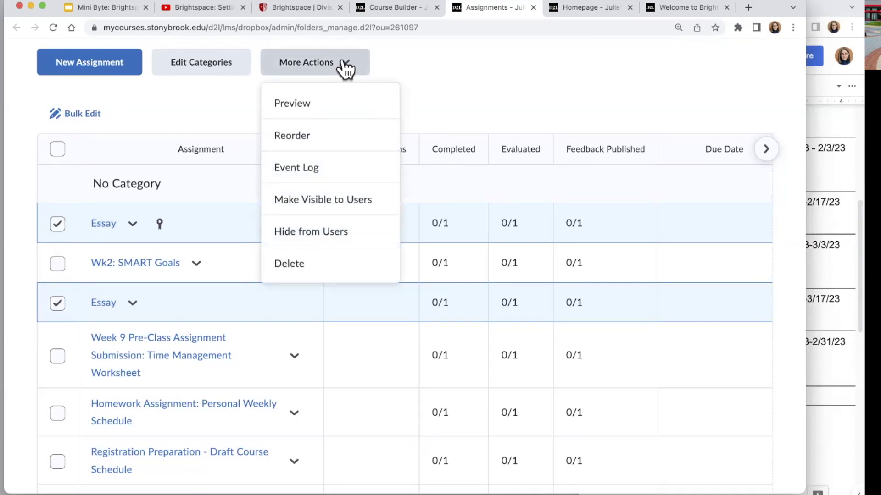
click(345, 265)
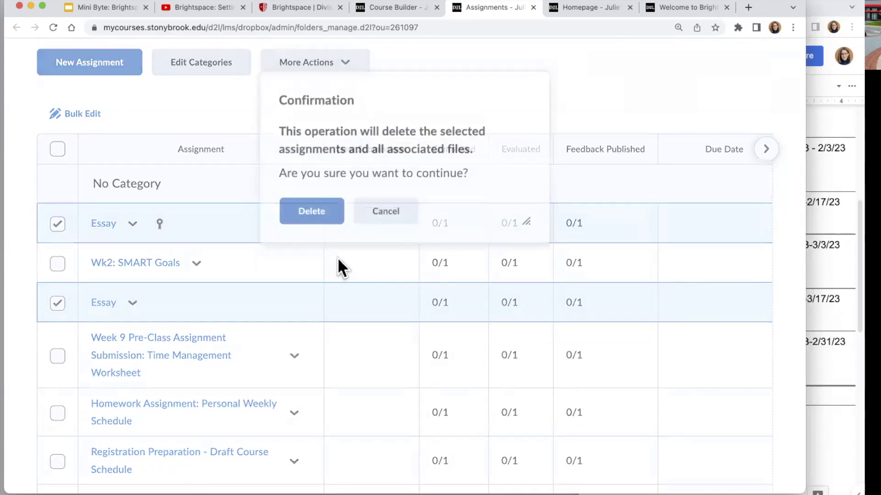
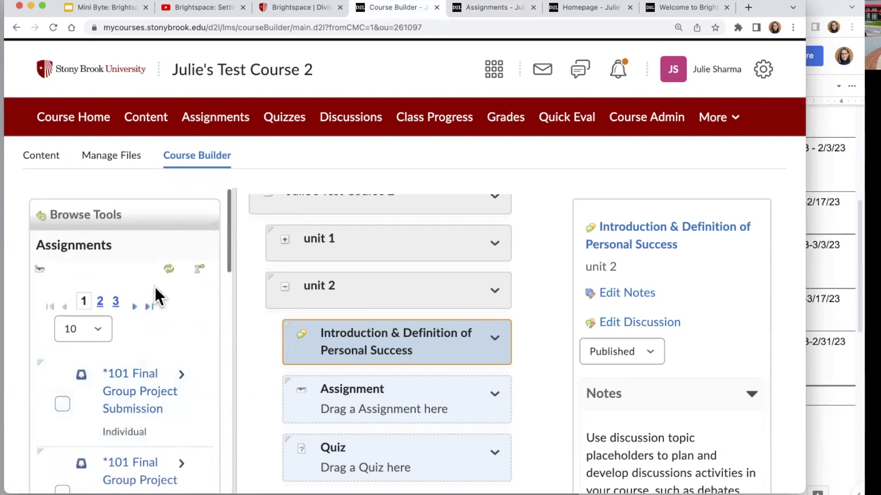
Step: Show 50 existing assignments per page in Course Builder and look through the list for duplicates
click(115, 301)
click(98, 302)
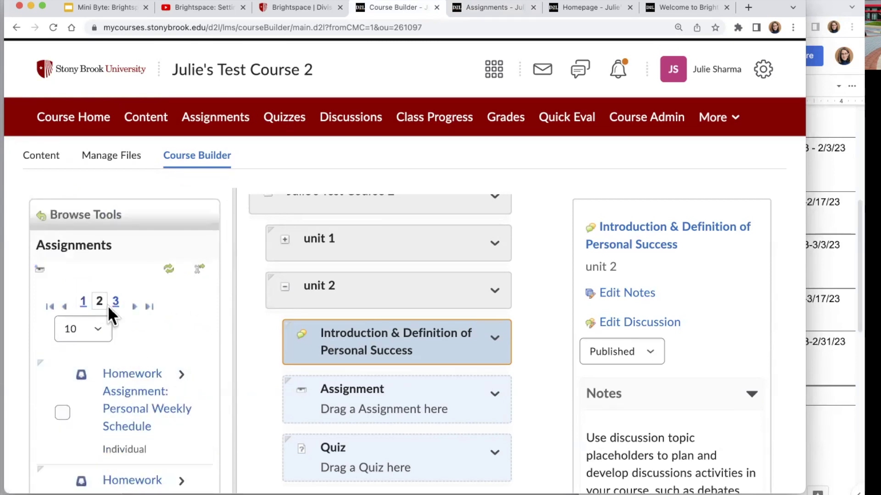
click(92, 324)
click(76, 360)
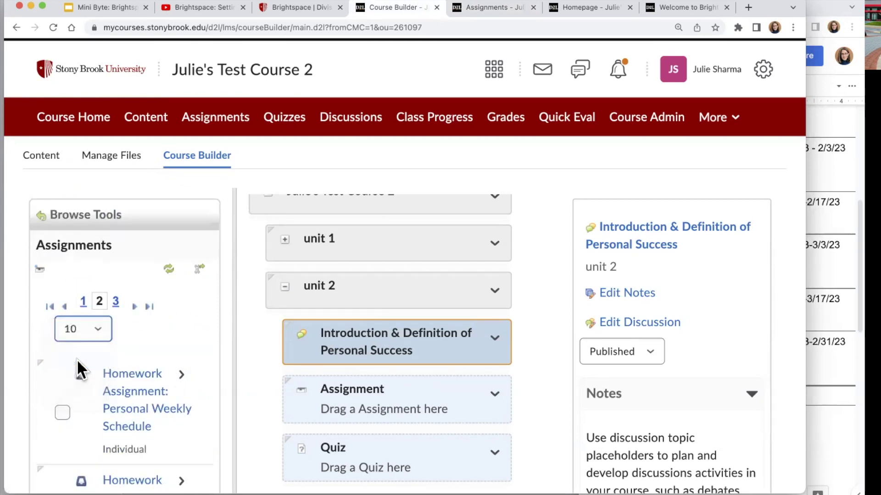
scroll(147, 383, down, 3)
scroll(148, 383, down, 12)
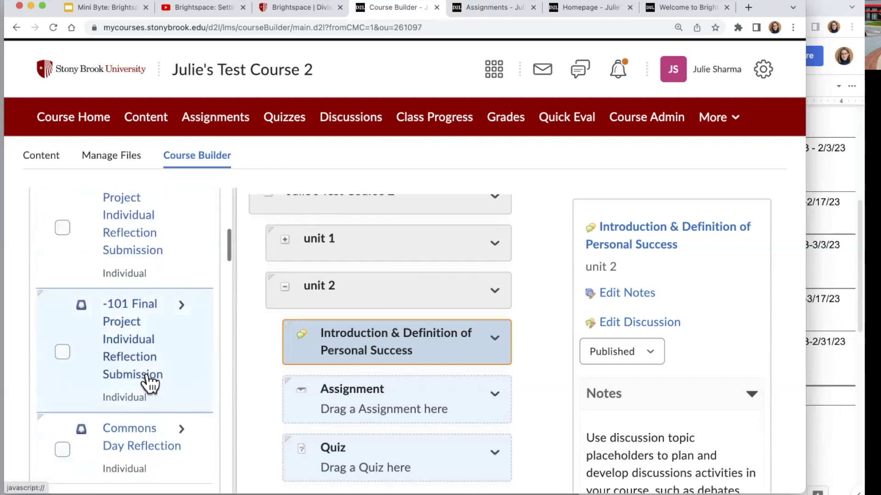
scroll(148, 381, up, 1)
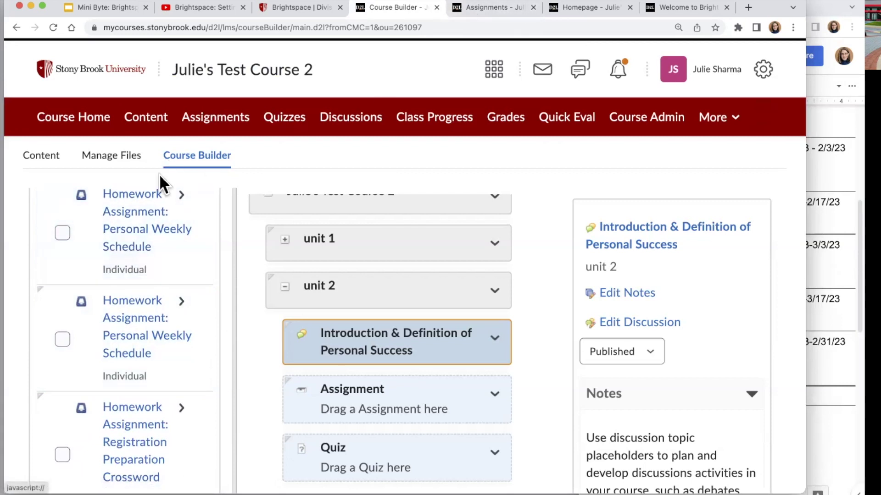
scroll(132, 315, up, 6)
scroll(133, 315, up, 5)
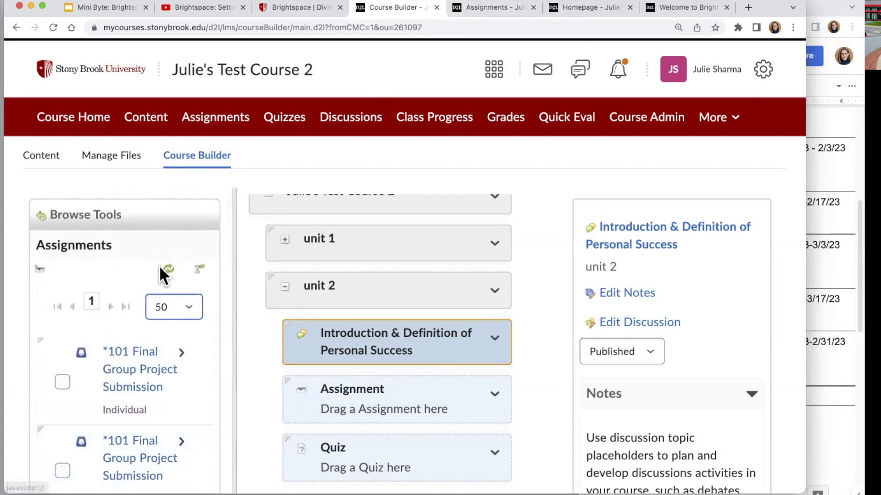
Step: Return to the Assignments tool and delete the first "Homework Assignment: Personal Weekly Schedule" entry
click(498, 8)
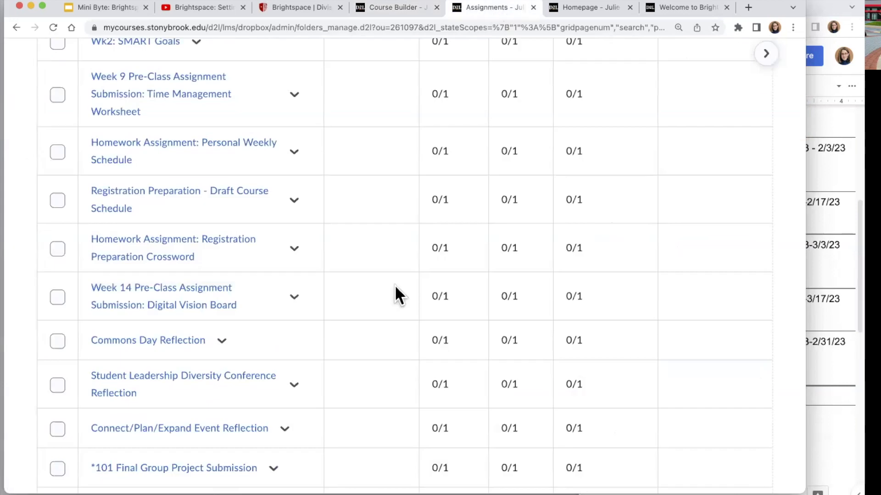
click(58, 151)
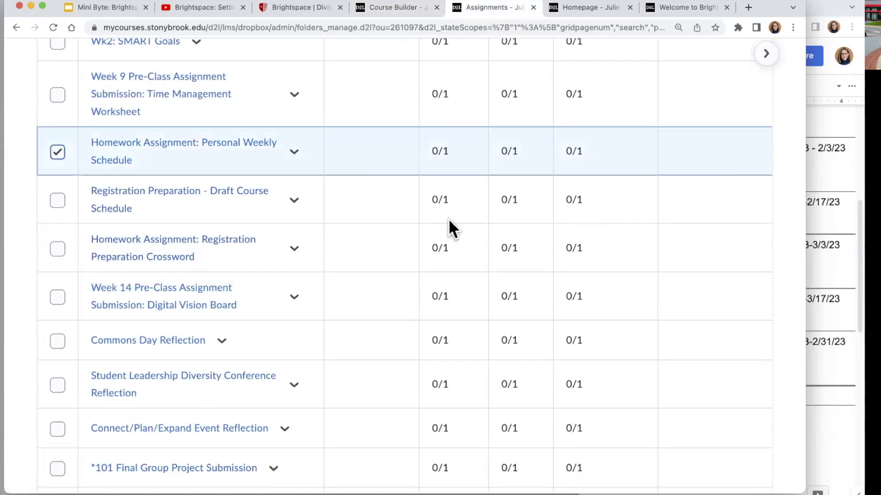
scroll(448, 219, up, 7)
click(326, 220)
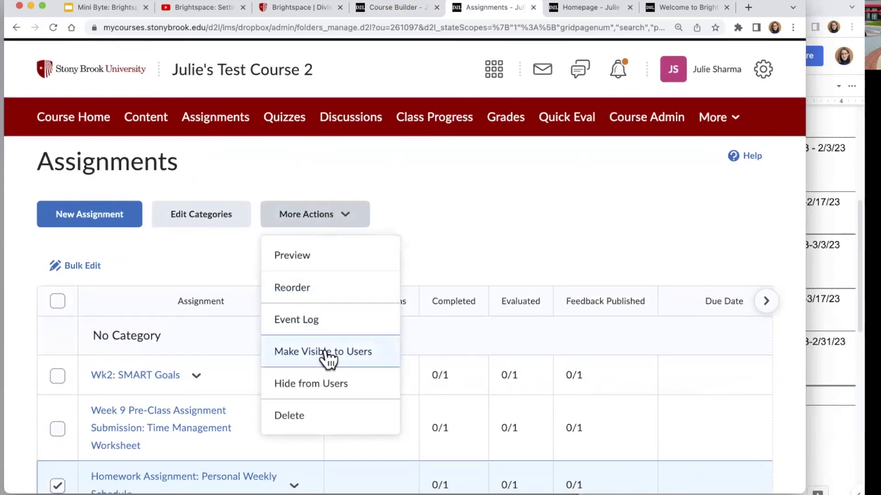
click(326, 416)
click(310, 222)
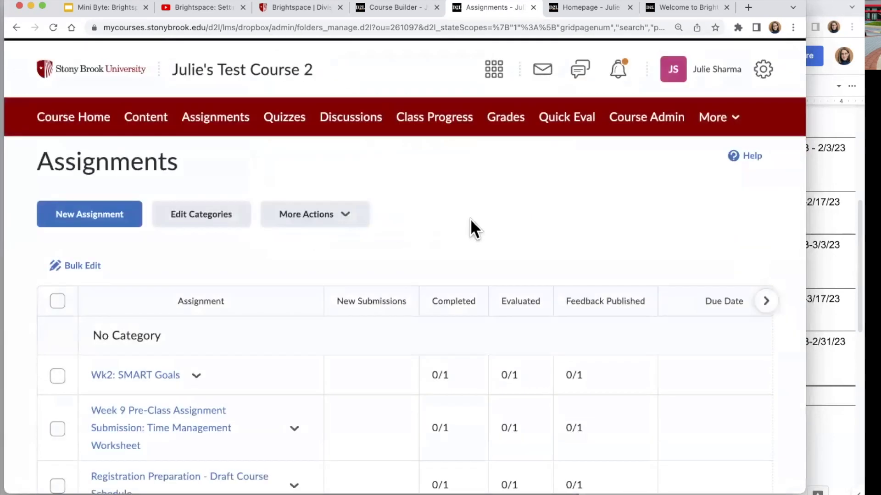
Step: Return to Course Builder and place "Homework Assignment: Personal Weekly Schedule" in unit 2's Assignment placeholder
click(387, 7)
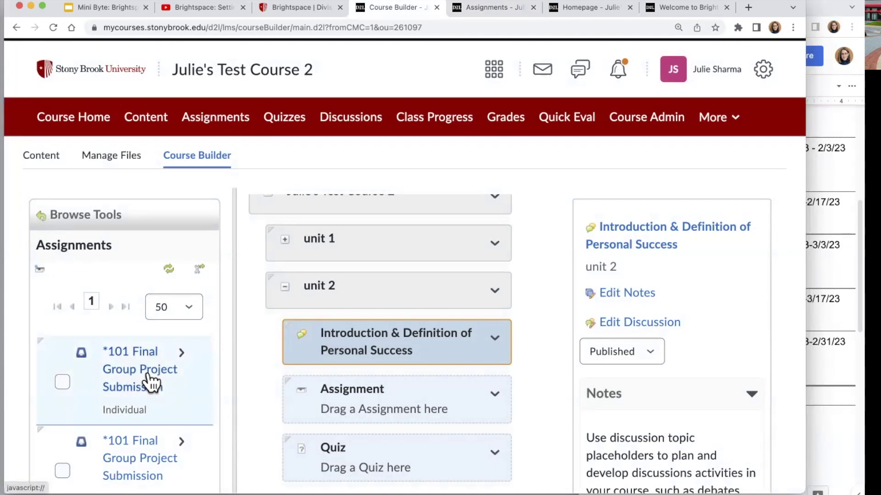
scroll(151, 385, down, 5)
scroll(152, 383, down, 8)
scroll(149, 383, up, 2)
scroll(154, 380, down, 2)
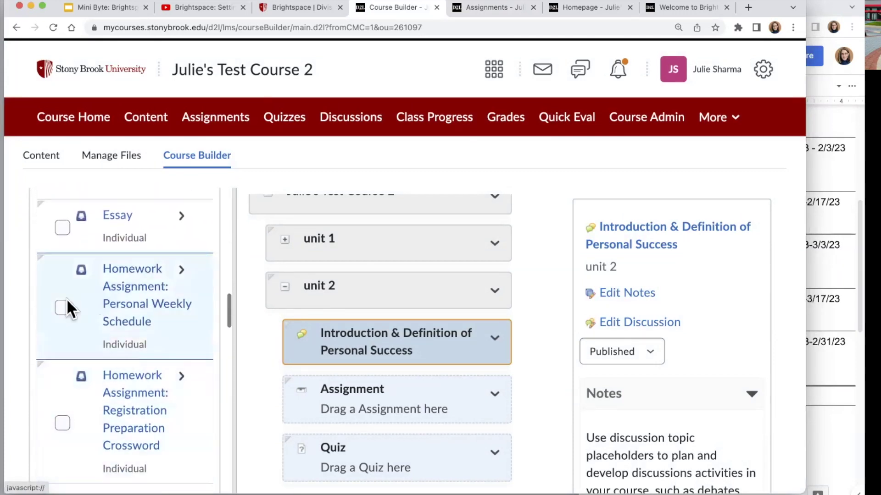
click(63, 306)
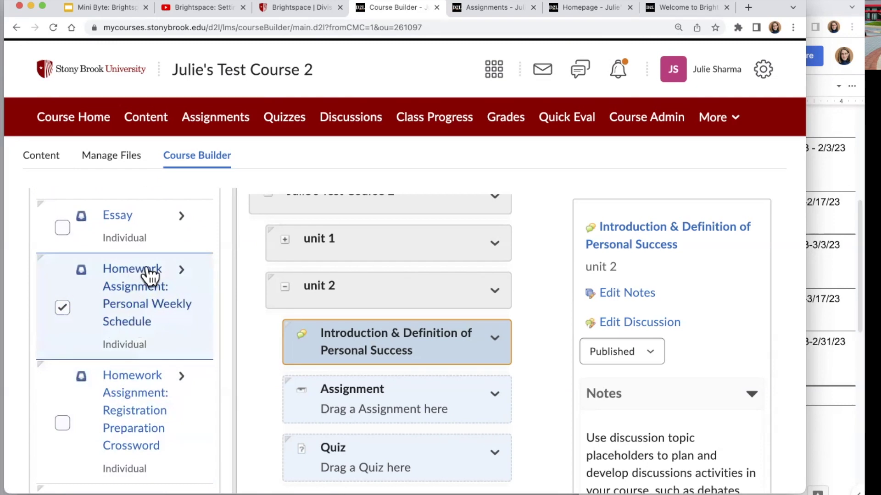
drag(130, 288, 336, 405)
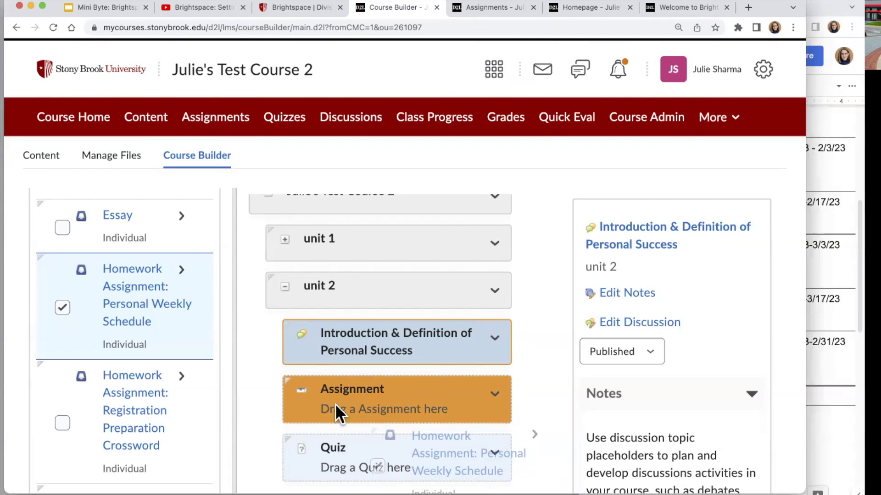
drag(335, 404, 331, 401)
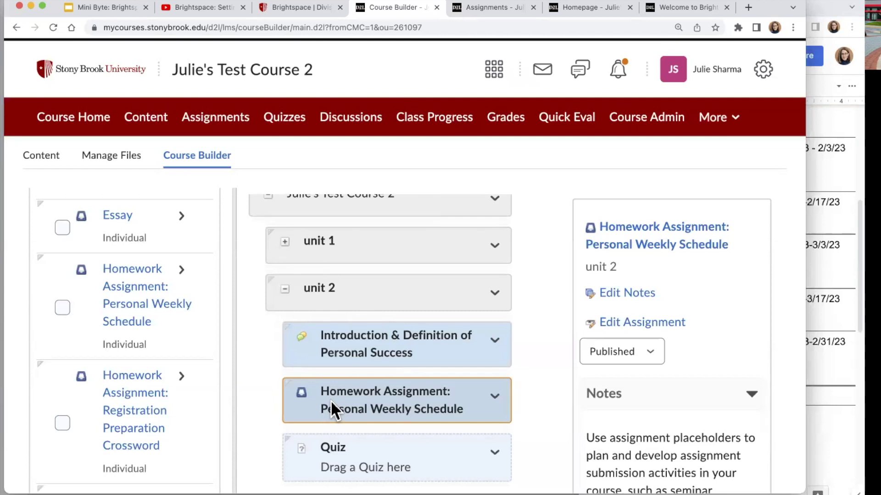
Step: Expand unit 1 in the course outline and compare its placeholders with the items in unit 2
click(245, 378)
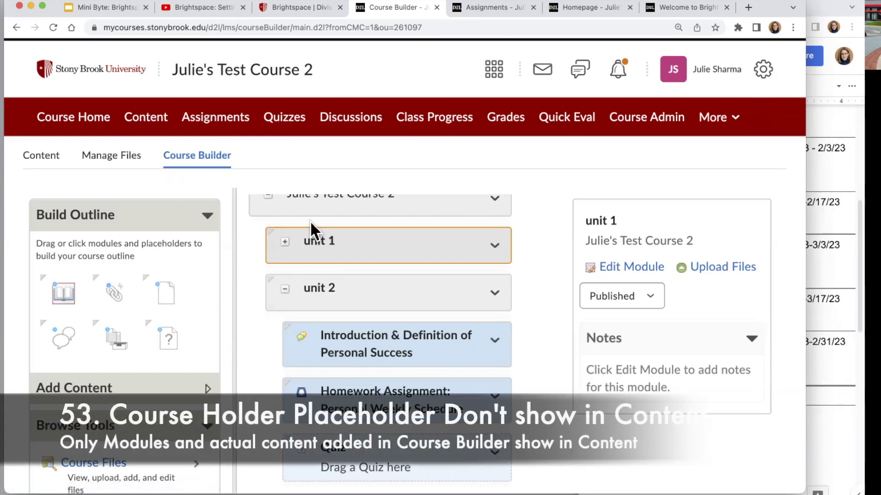
click(285, 242)
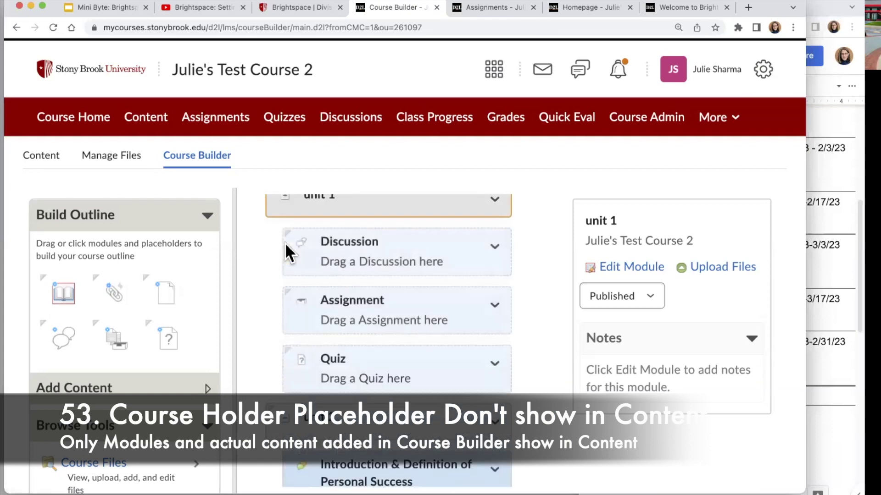
scroll(255, 266, up, 1)
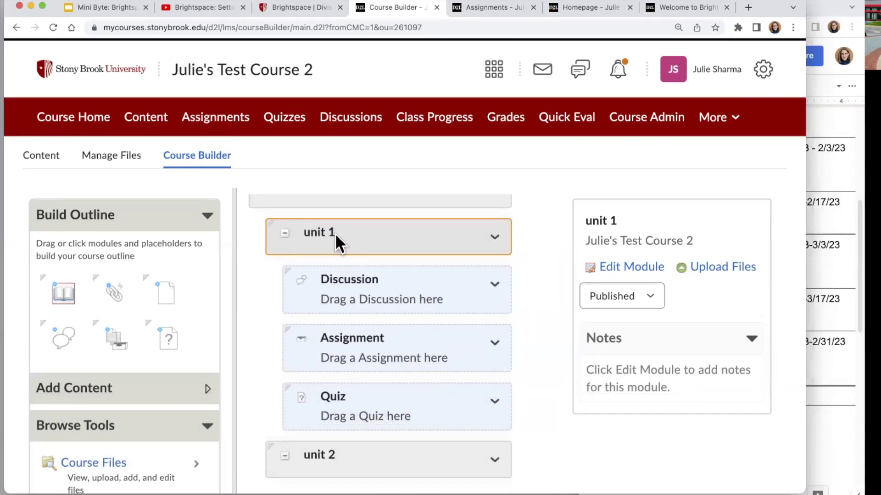
scroll(335, 238, down, 3)
scroll(376, 289, up, 3)
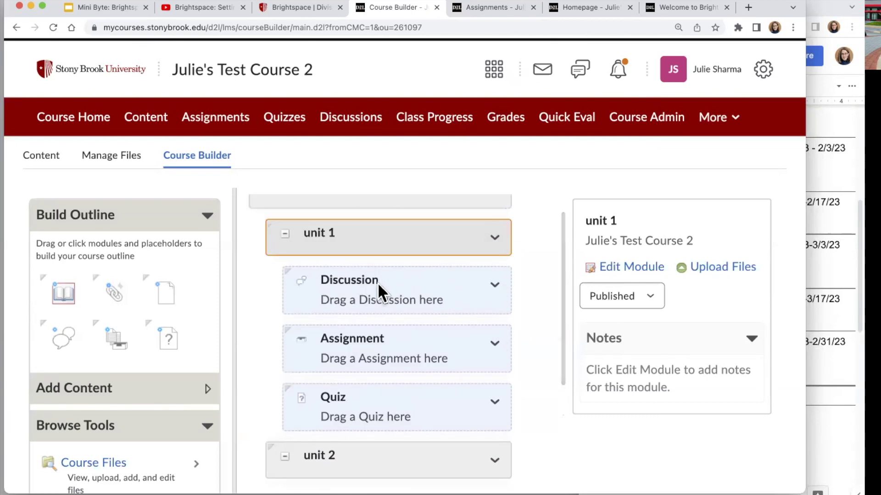
scroll(404, 286, down, 3)
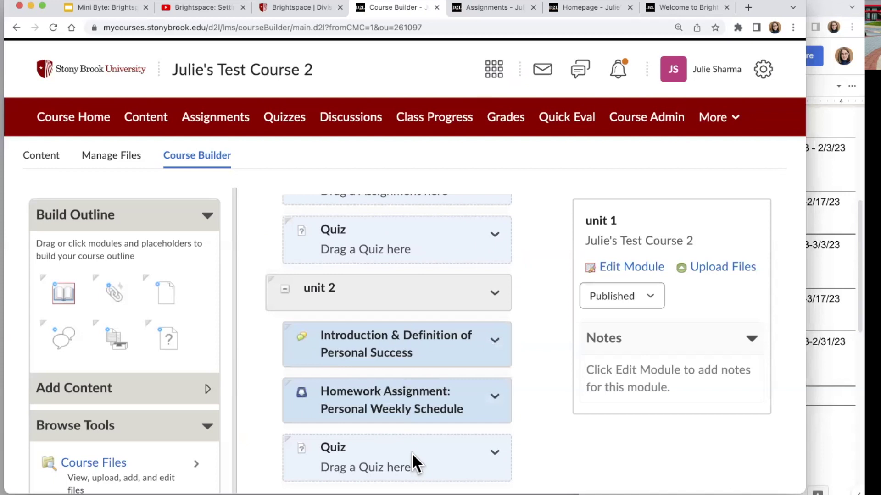
scroll(411, 453, up, 3)
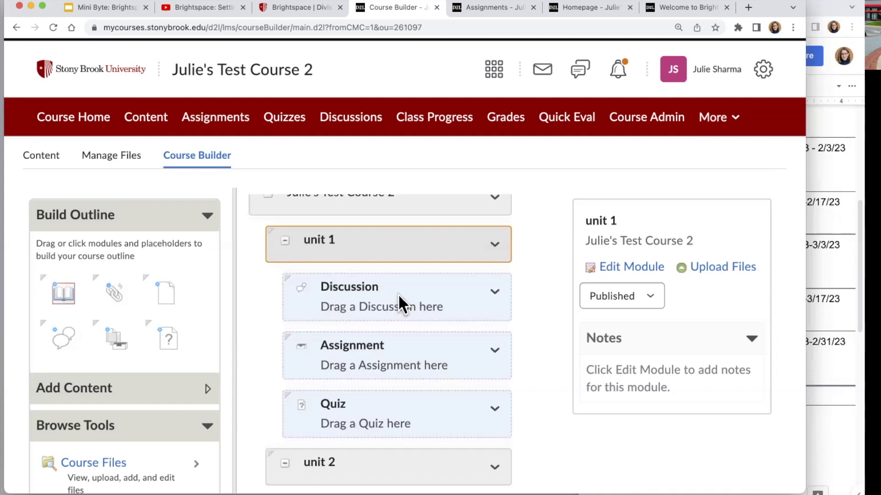
Step: Open the course's Content area and check which items appear in unit 1 and unit 2
click(151, 120)
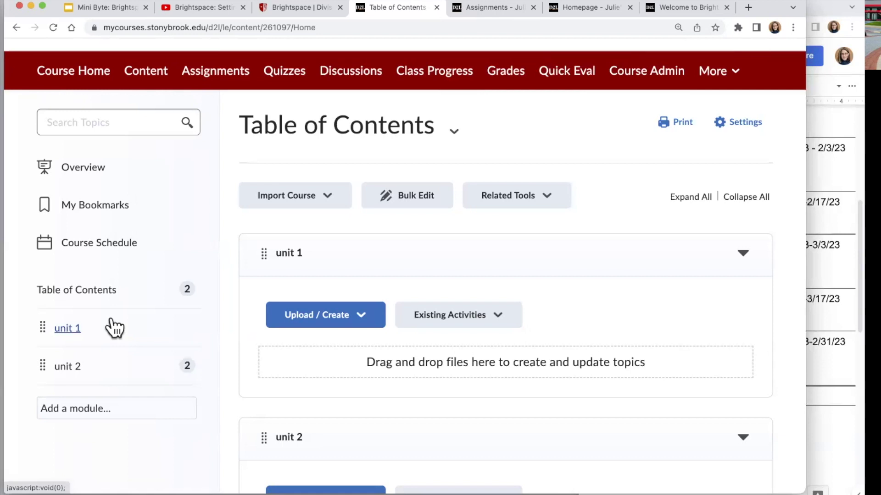
click(114, 329)
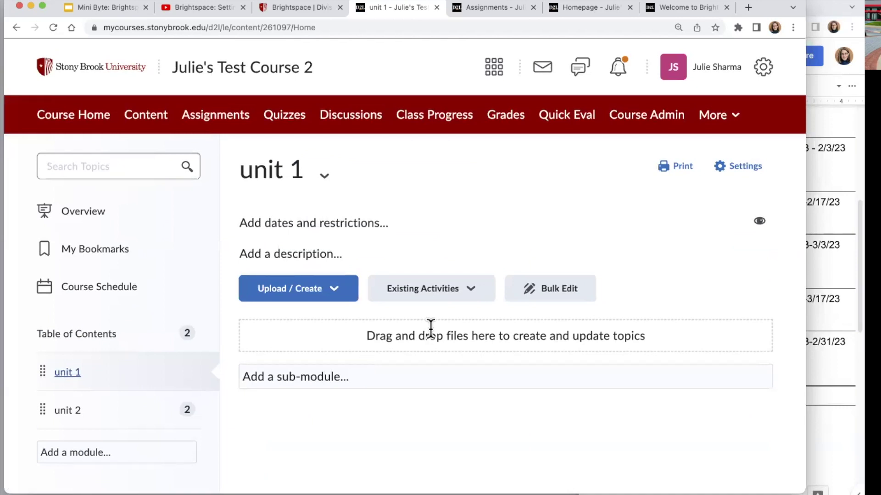
click(119, 408)
scroll(291, 403, down, 3)
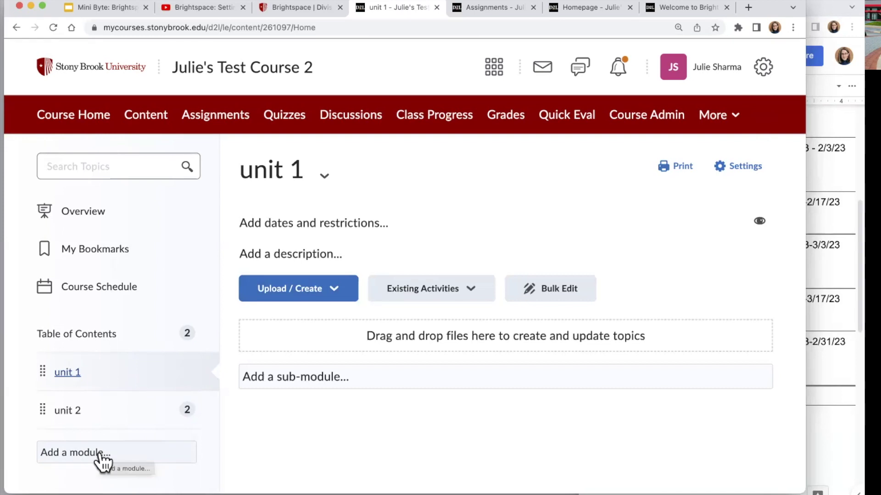
Step: Add a module named "Unit 3" to the table of contents
click(100, 454)
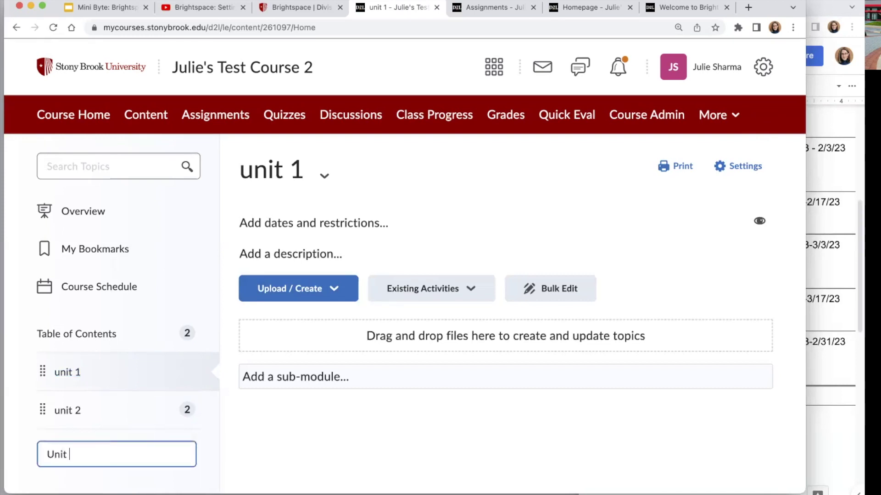
text(Unit 3)
key(Return)
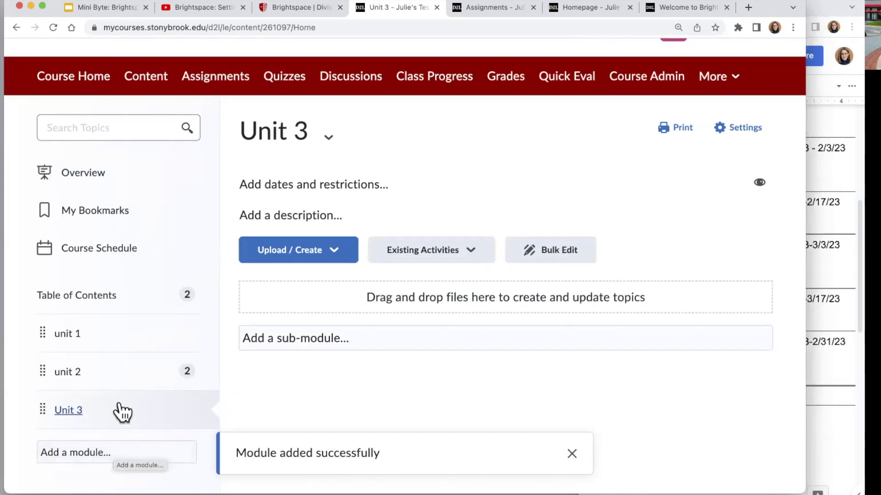
Step: Browse the existing activity types that can be added to Unit 3 and open the External Learning Tools selection
click(339, 256)
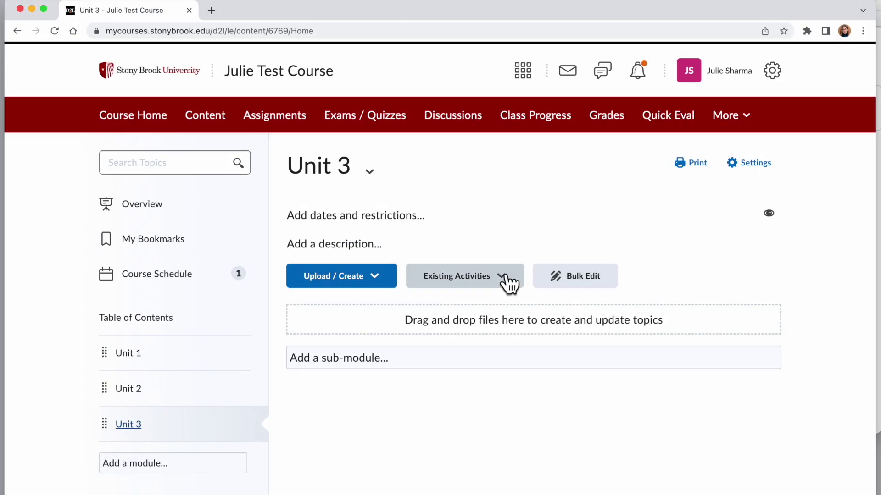
click(504, 278)
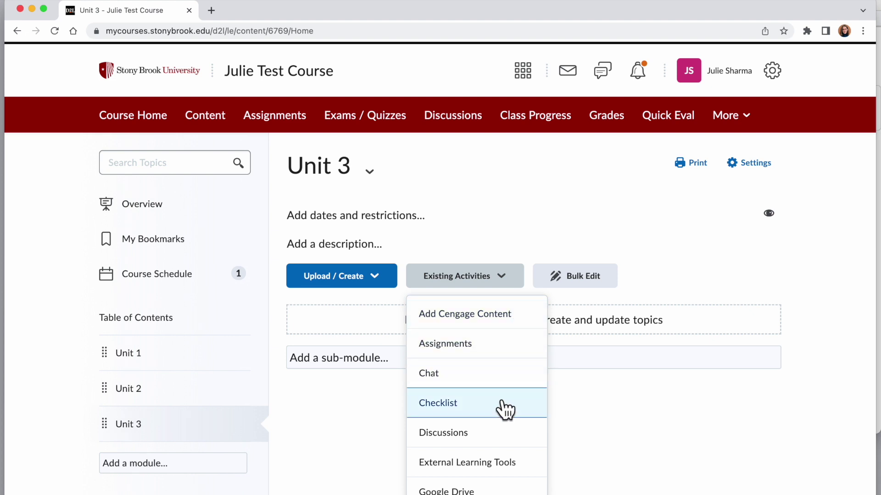
scroll(505, 440, down, 1)
scroll(511, 426, down, 3)
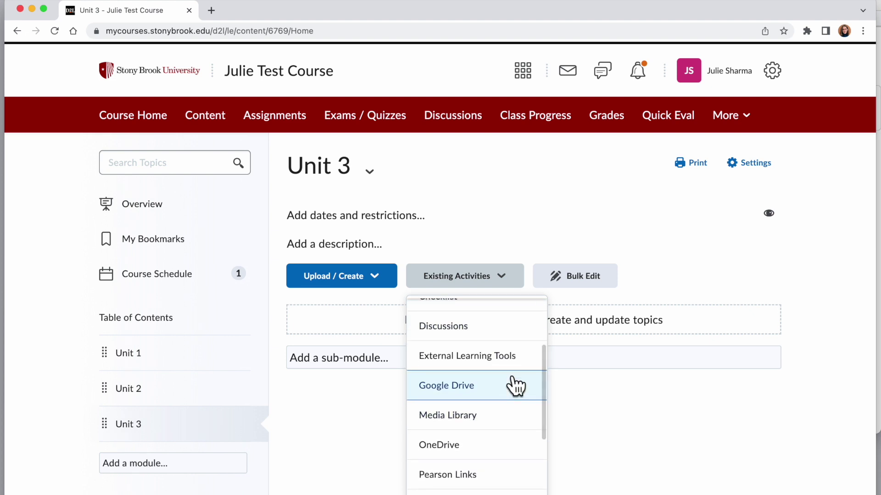
scroll(514, 385, down, 2)
scroll(516, 386, down, 5)
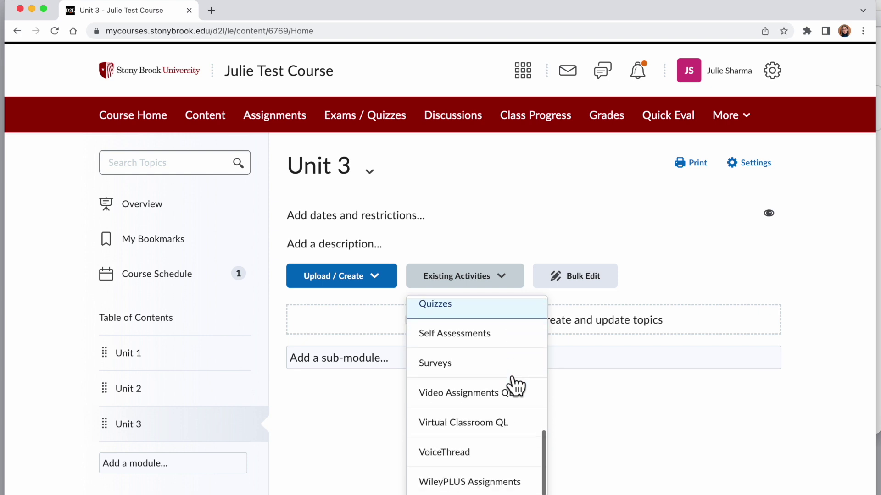
scroll(508, 369, up, 8)
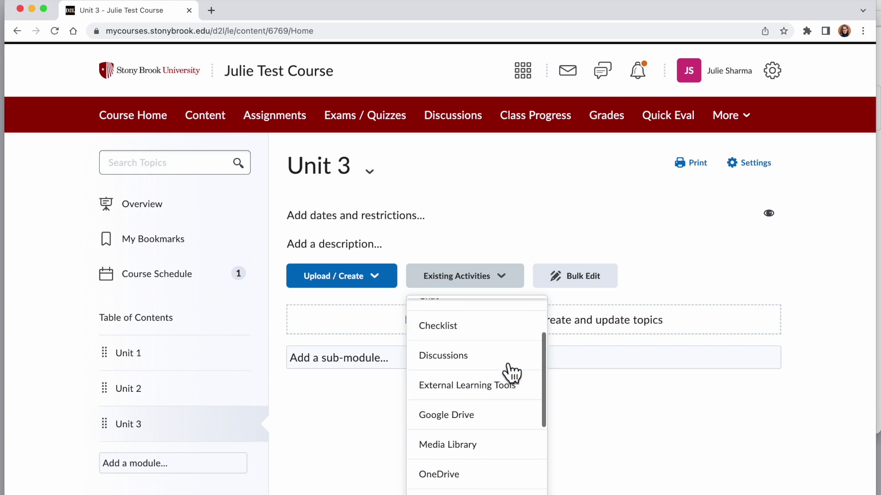
click(513, 471)
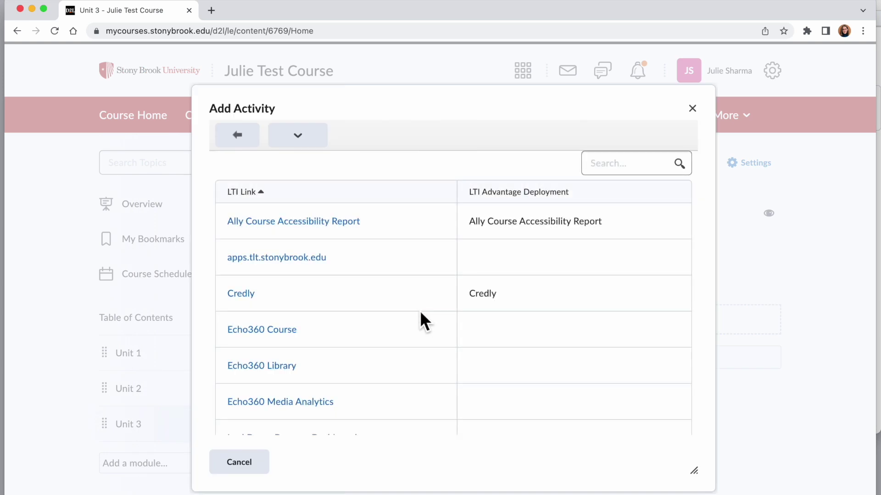